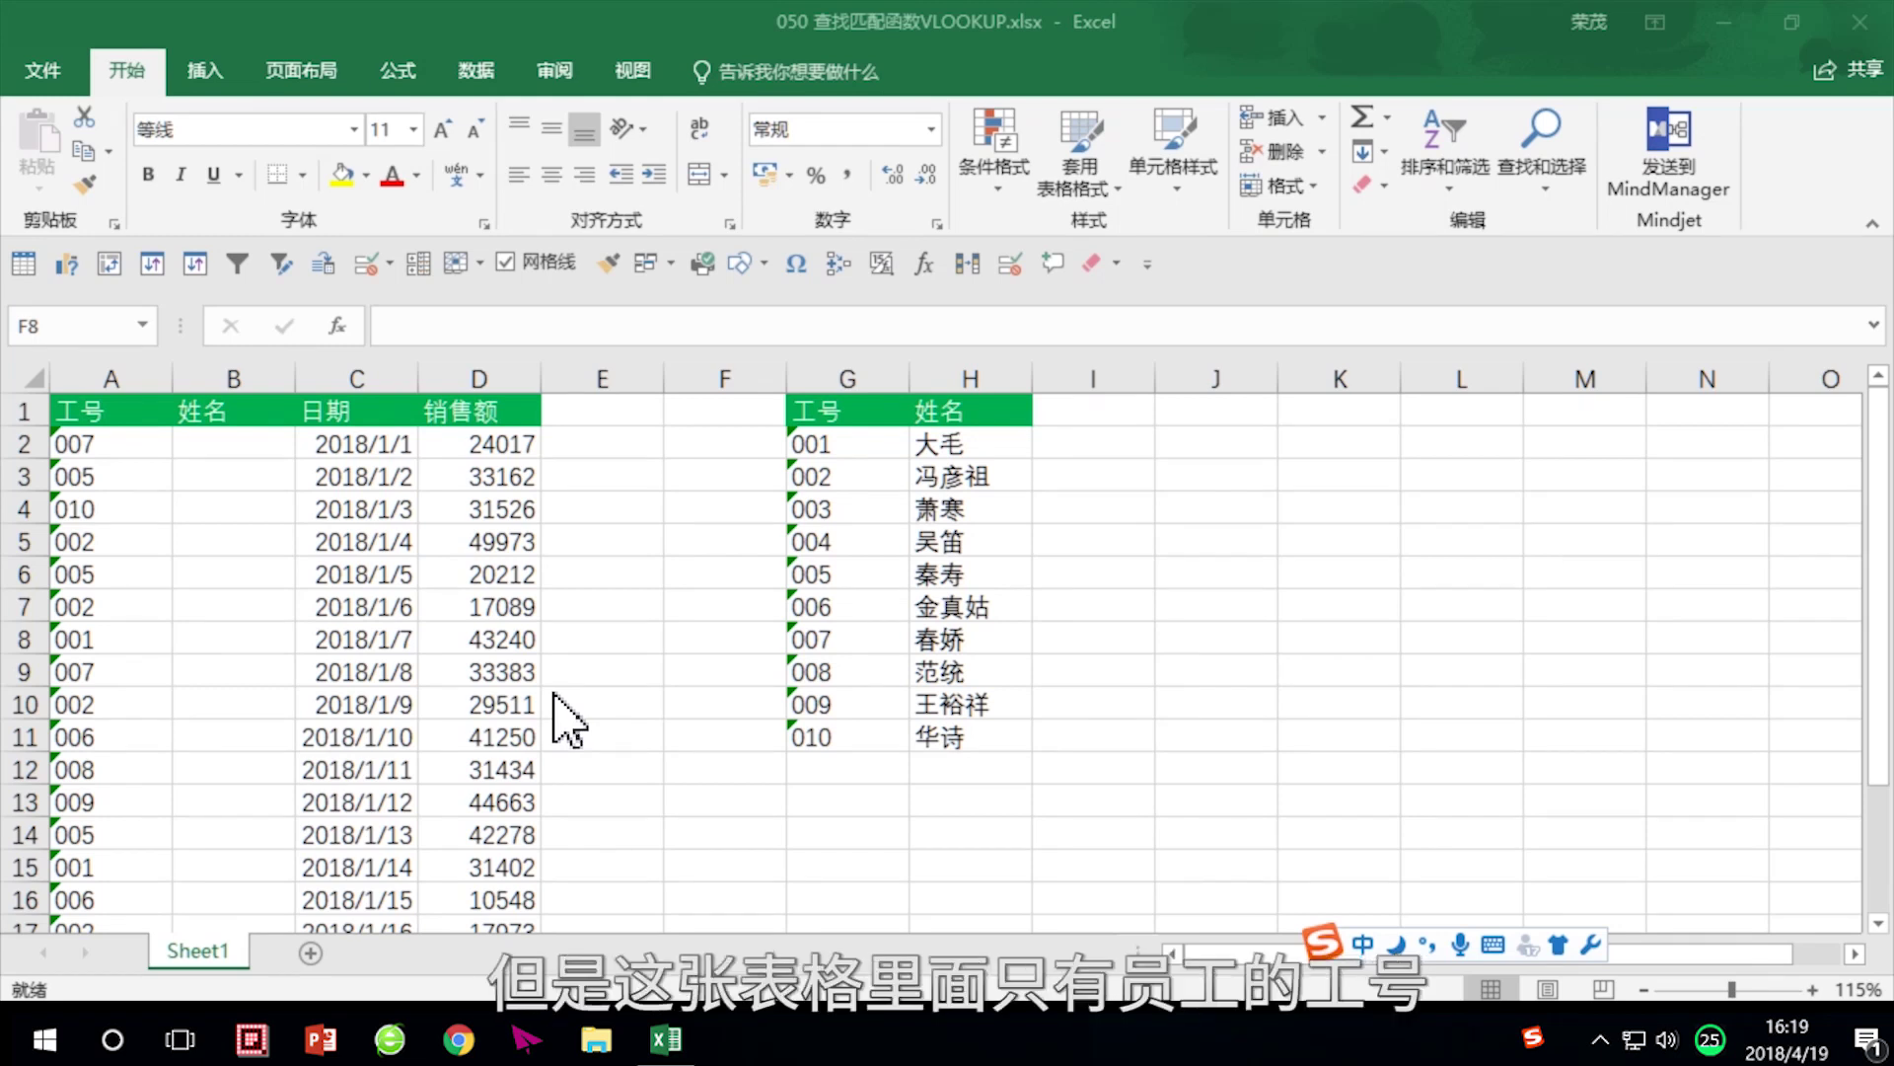
Step: Examine the sales table's empty 姓名 column and the employee 工号–姓名 lookup table in G1:H11
left_click(84, 442)
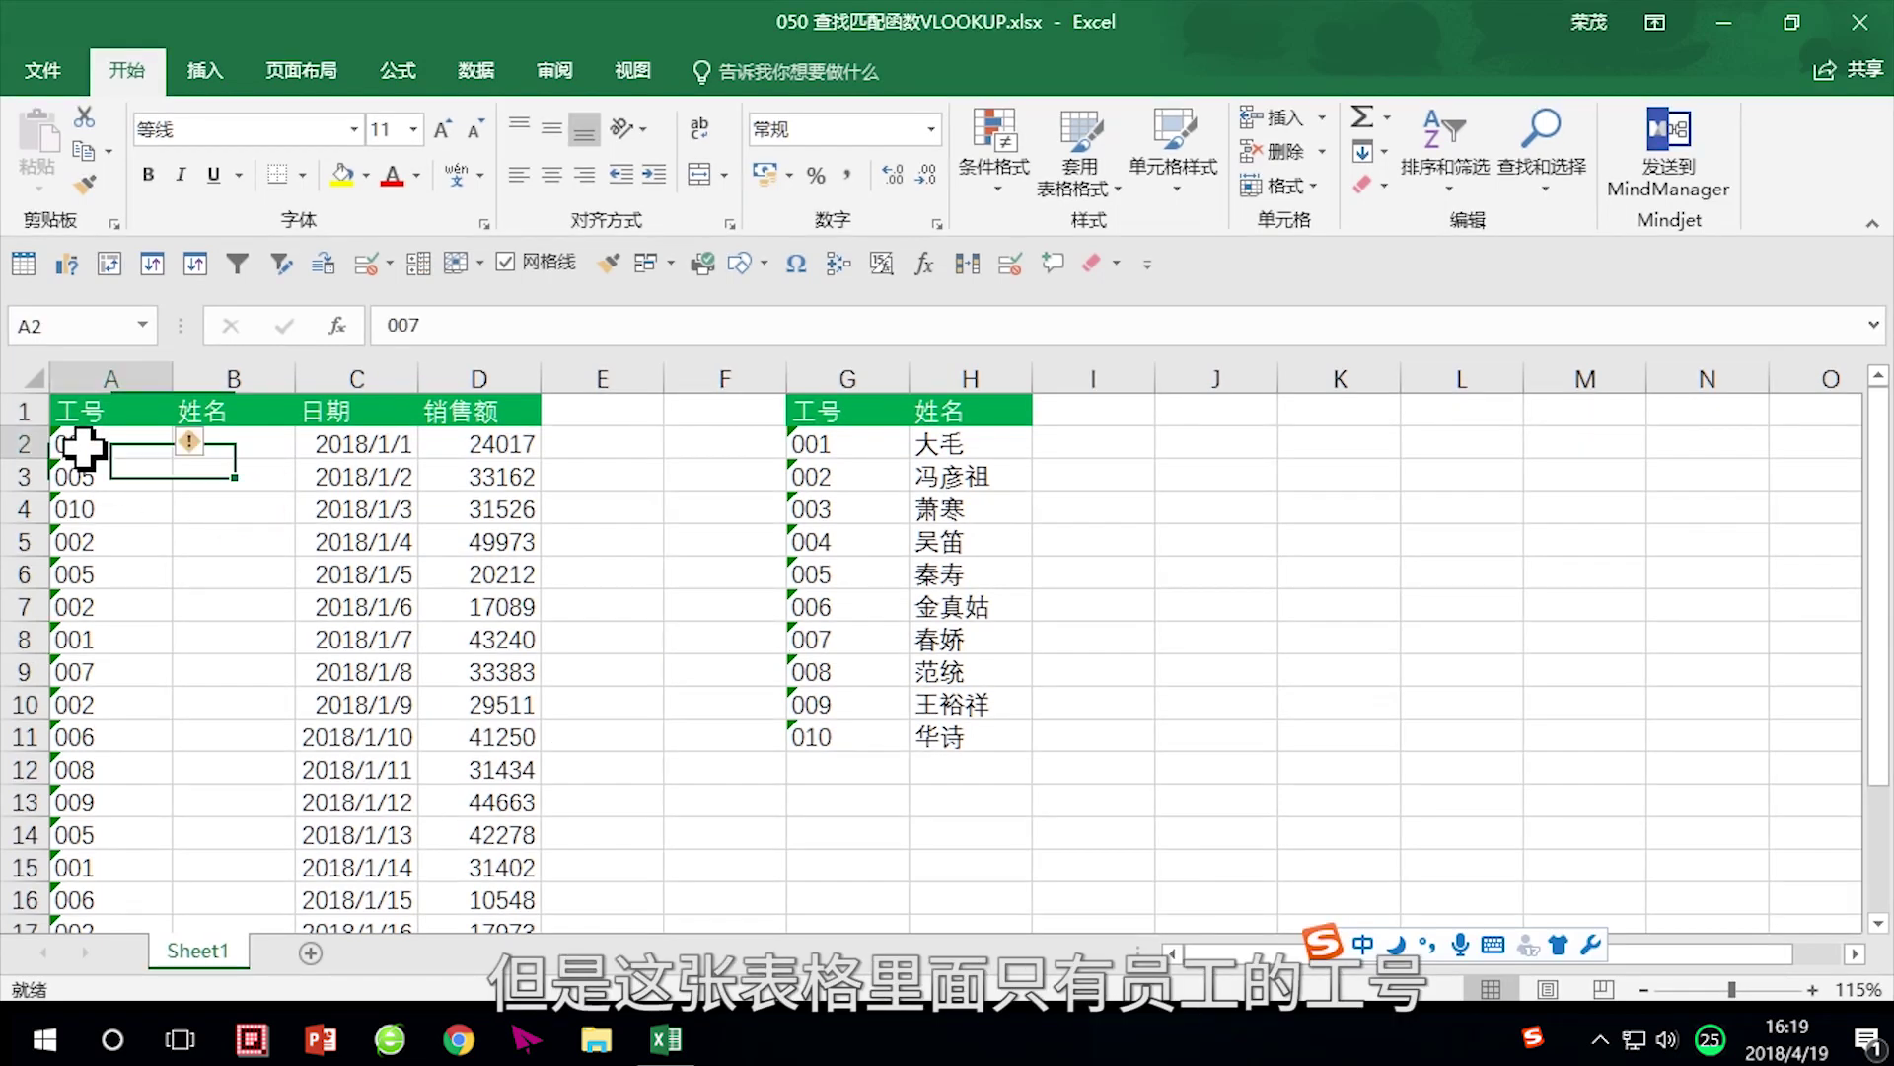
left_click(232, 449)
scroll(257, 503, "down", 2)
scroll(262, 513, "up", 2)
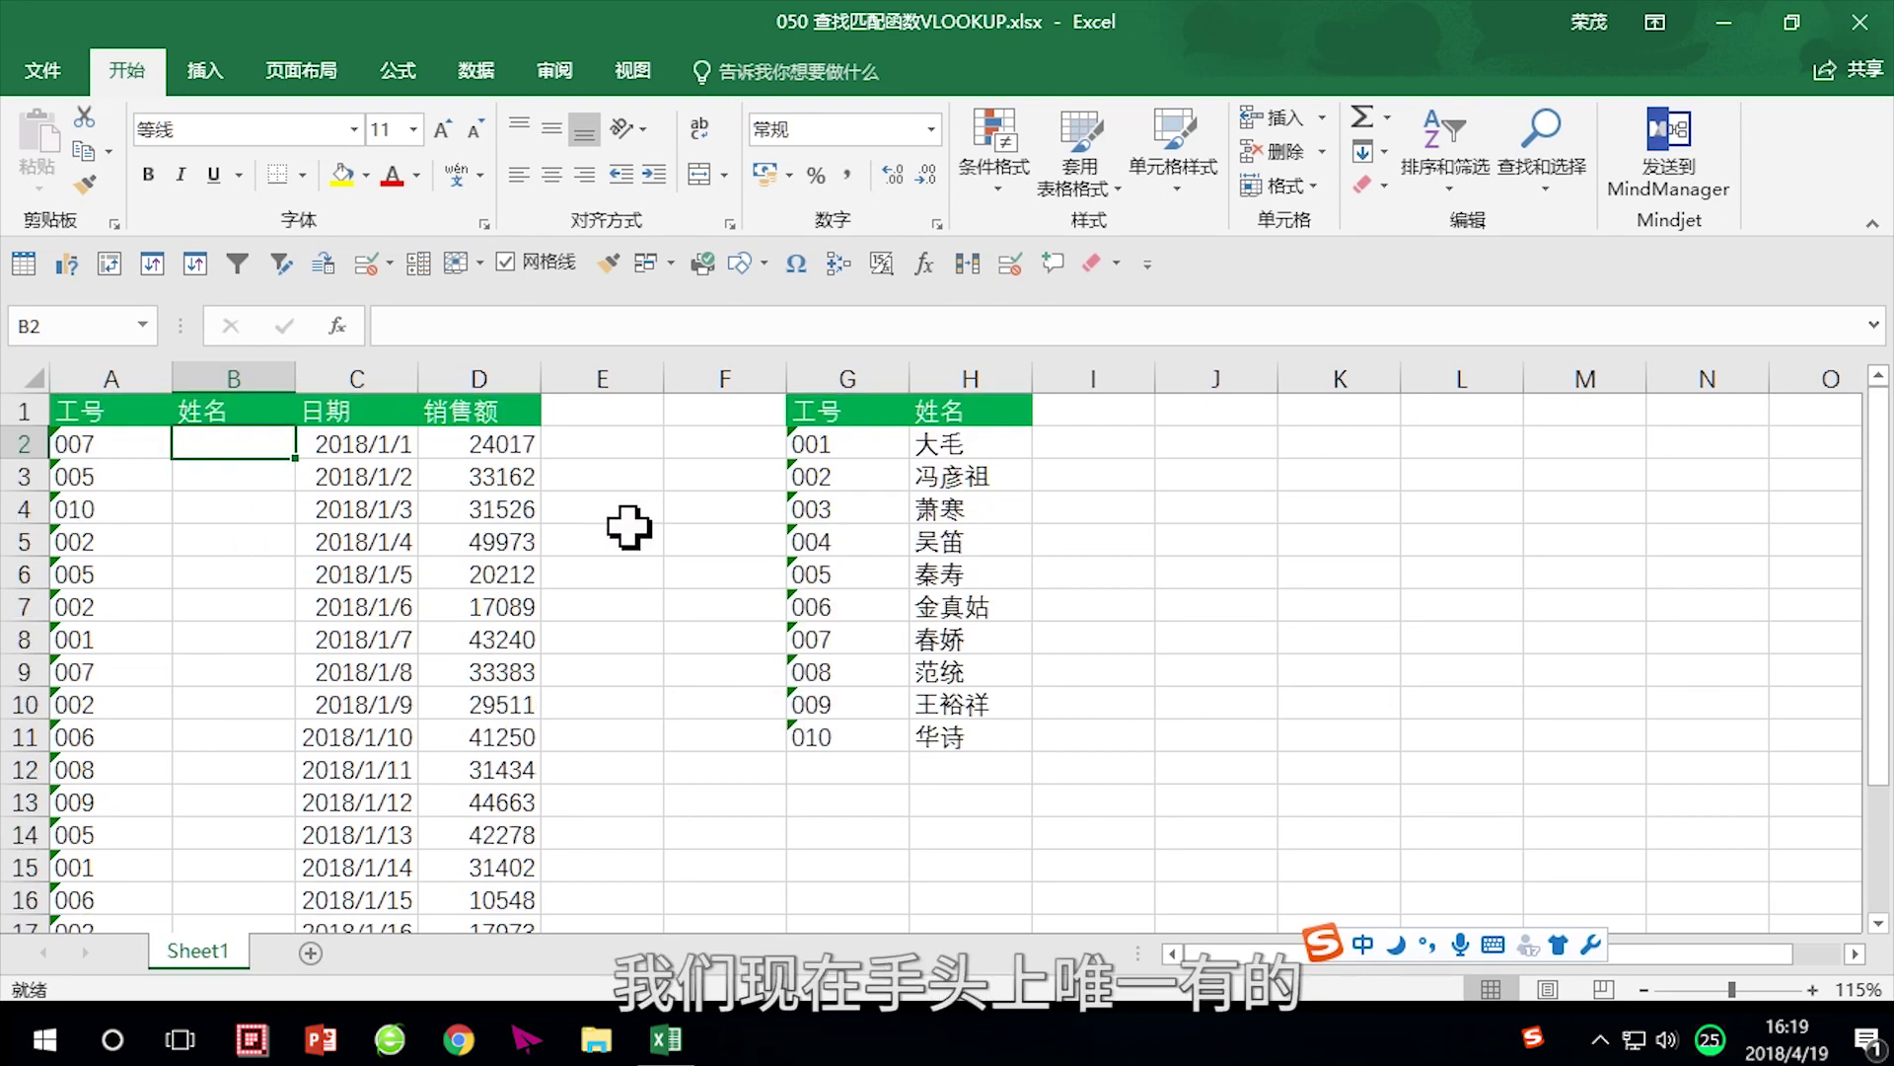
left_click_drag(808, 410, 984, 735)
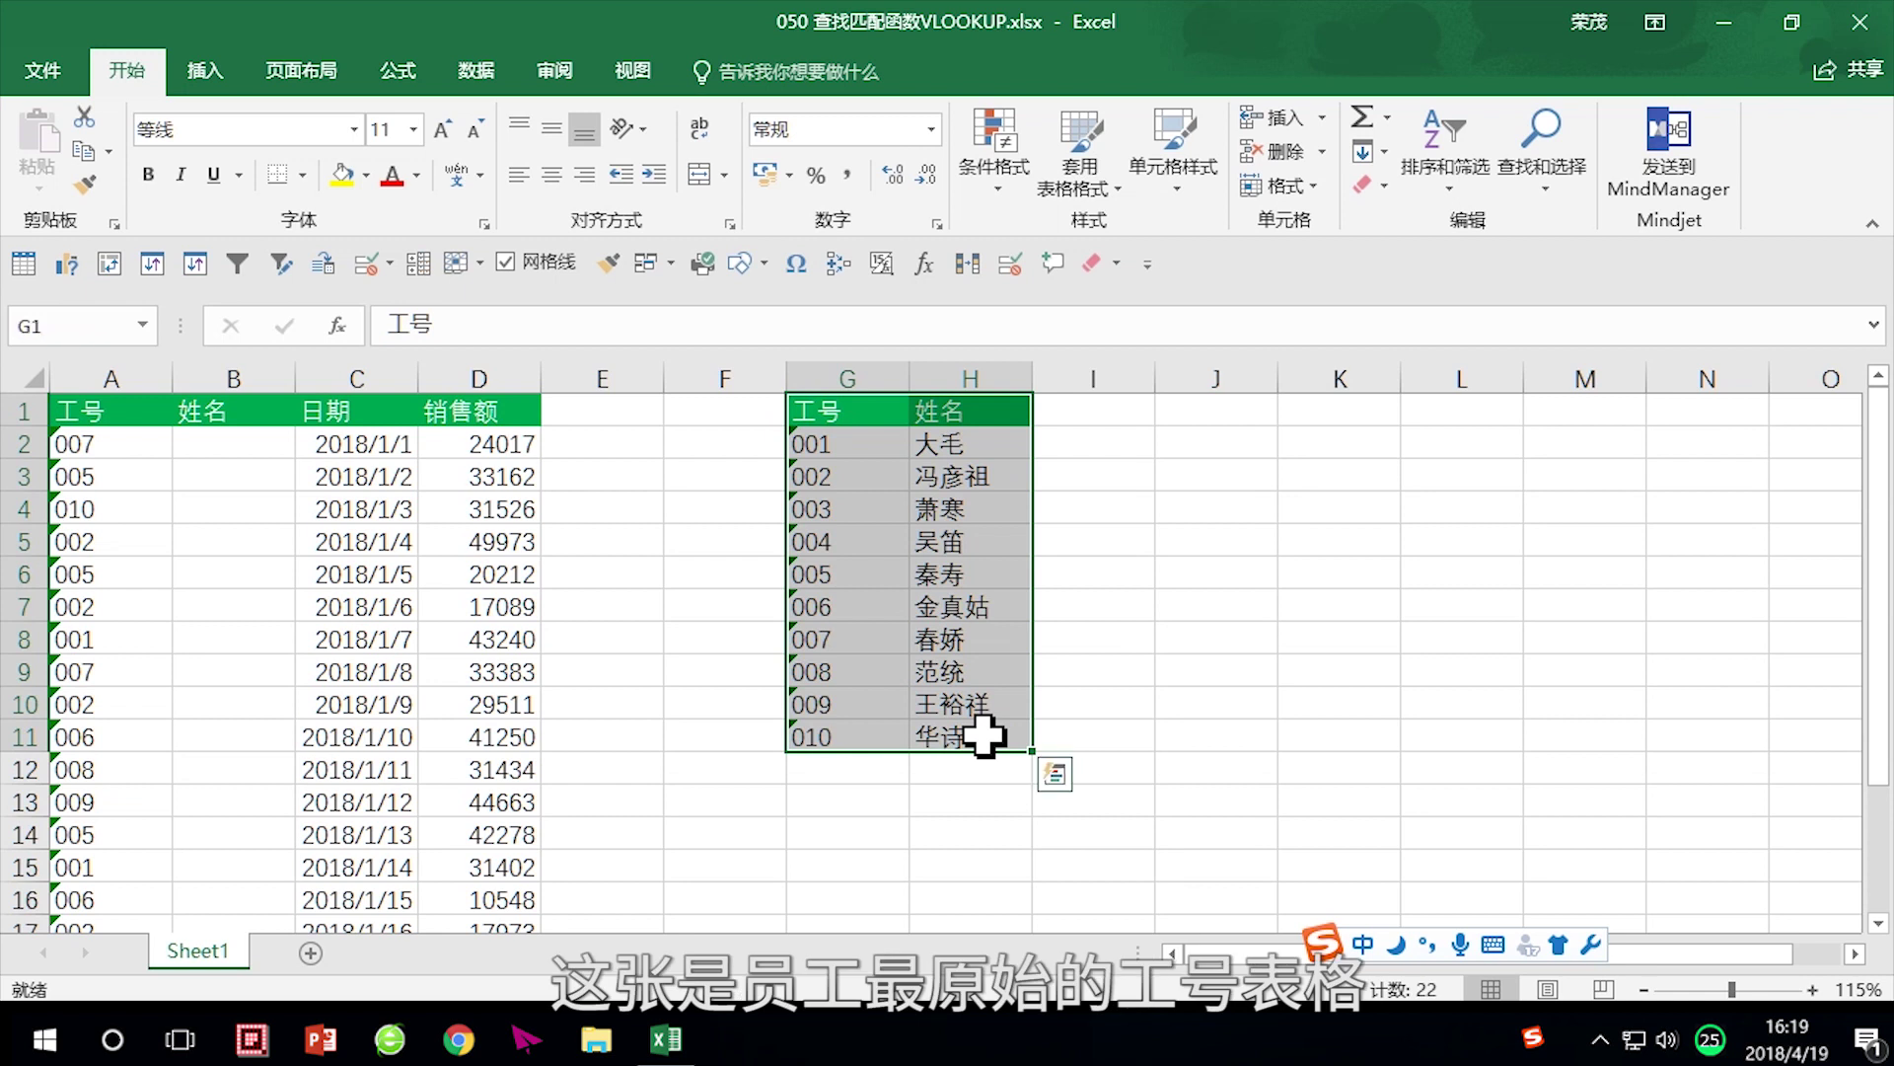
left_click(858, 411)
left_click_drag(839, 415, 954, 735)
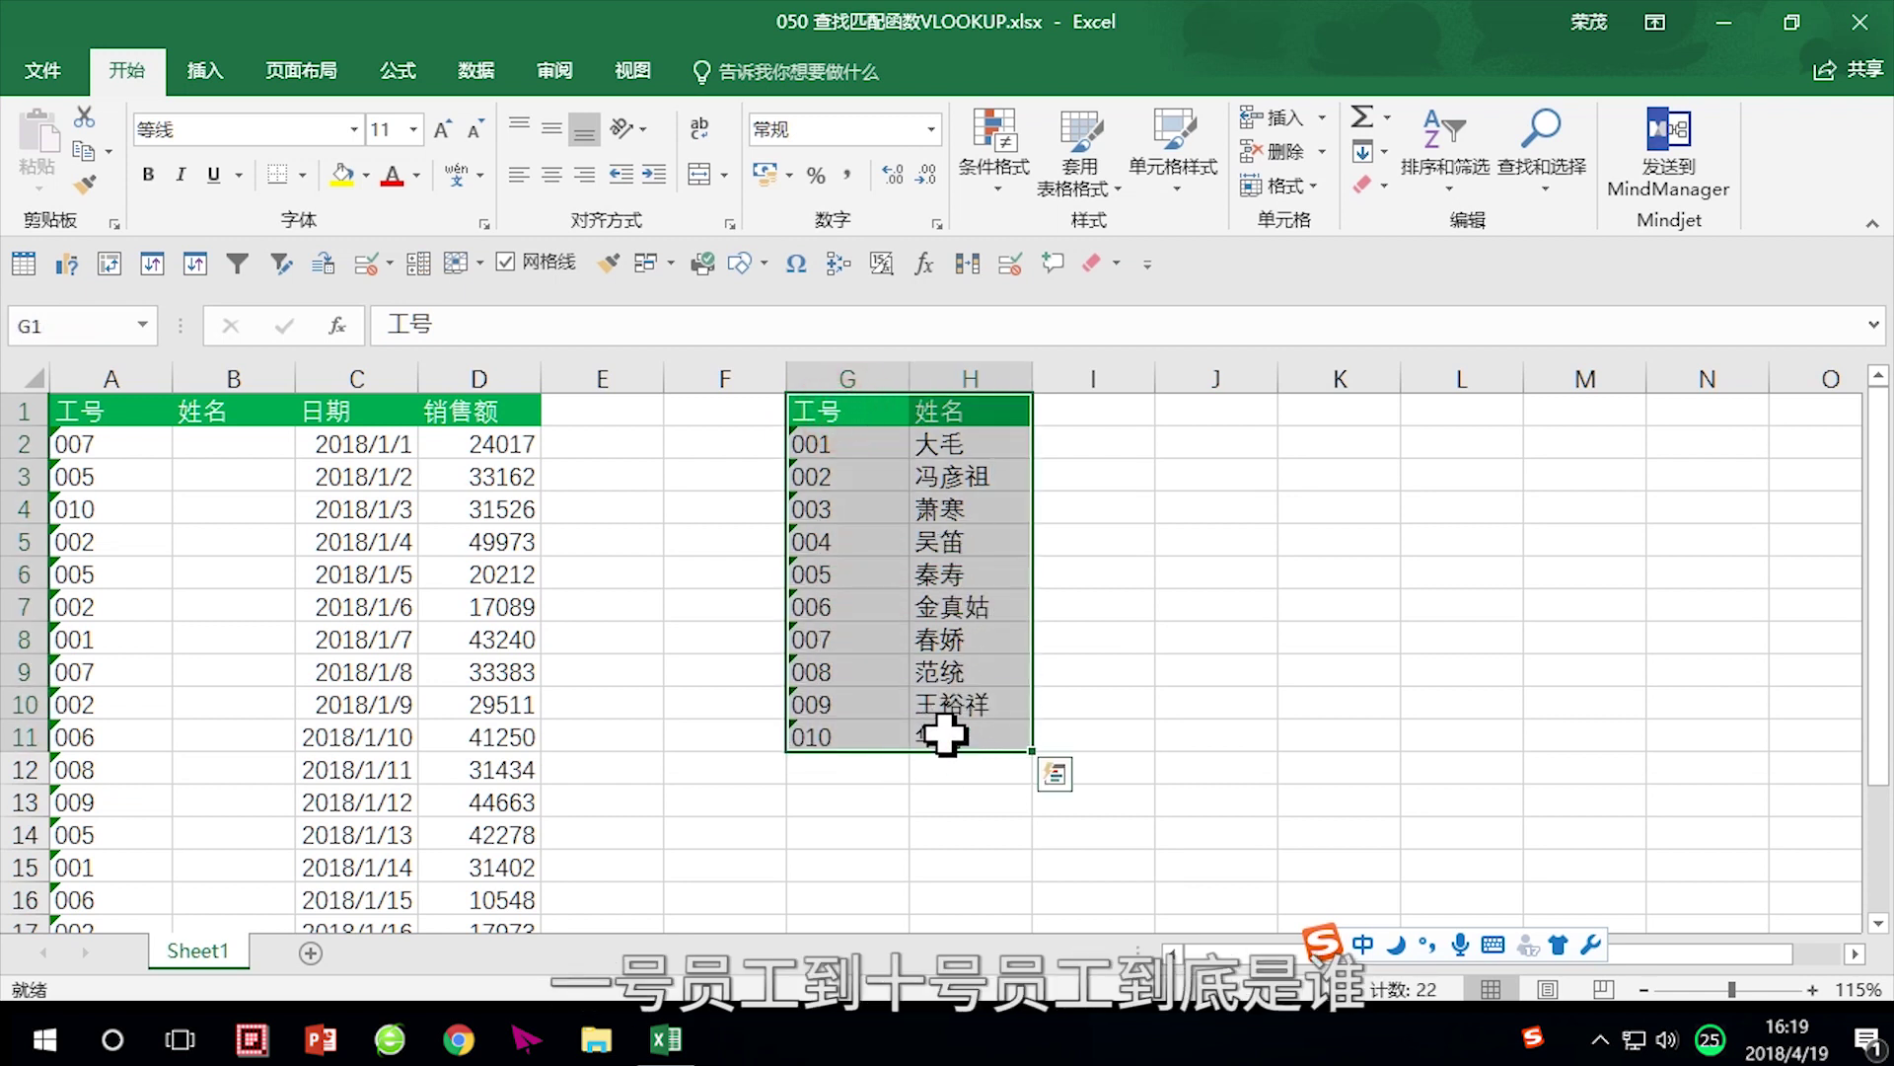
left_click(970, 670)
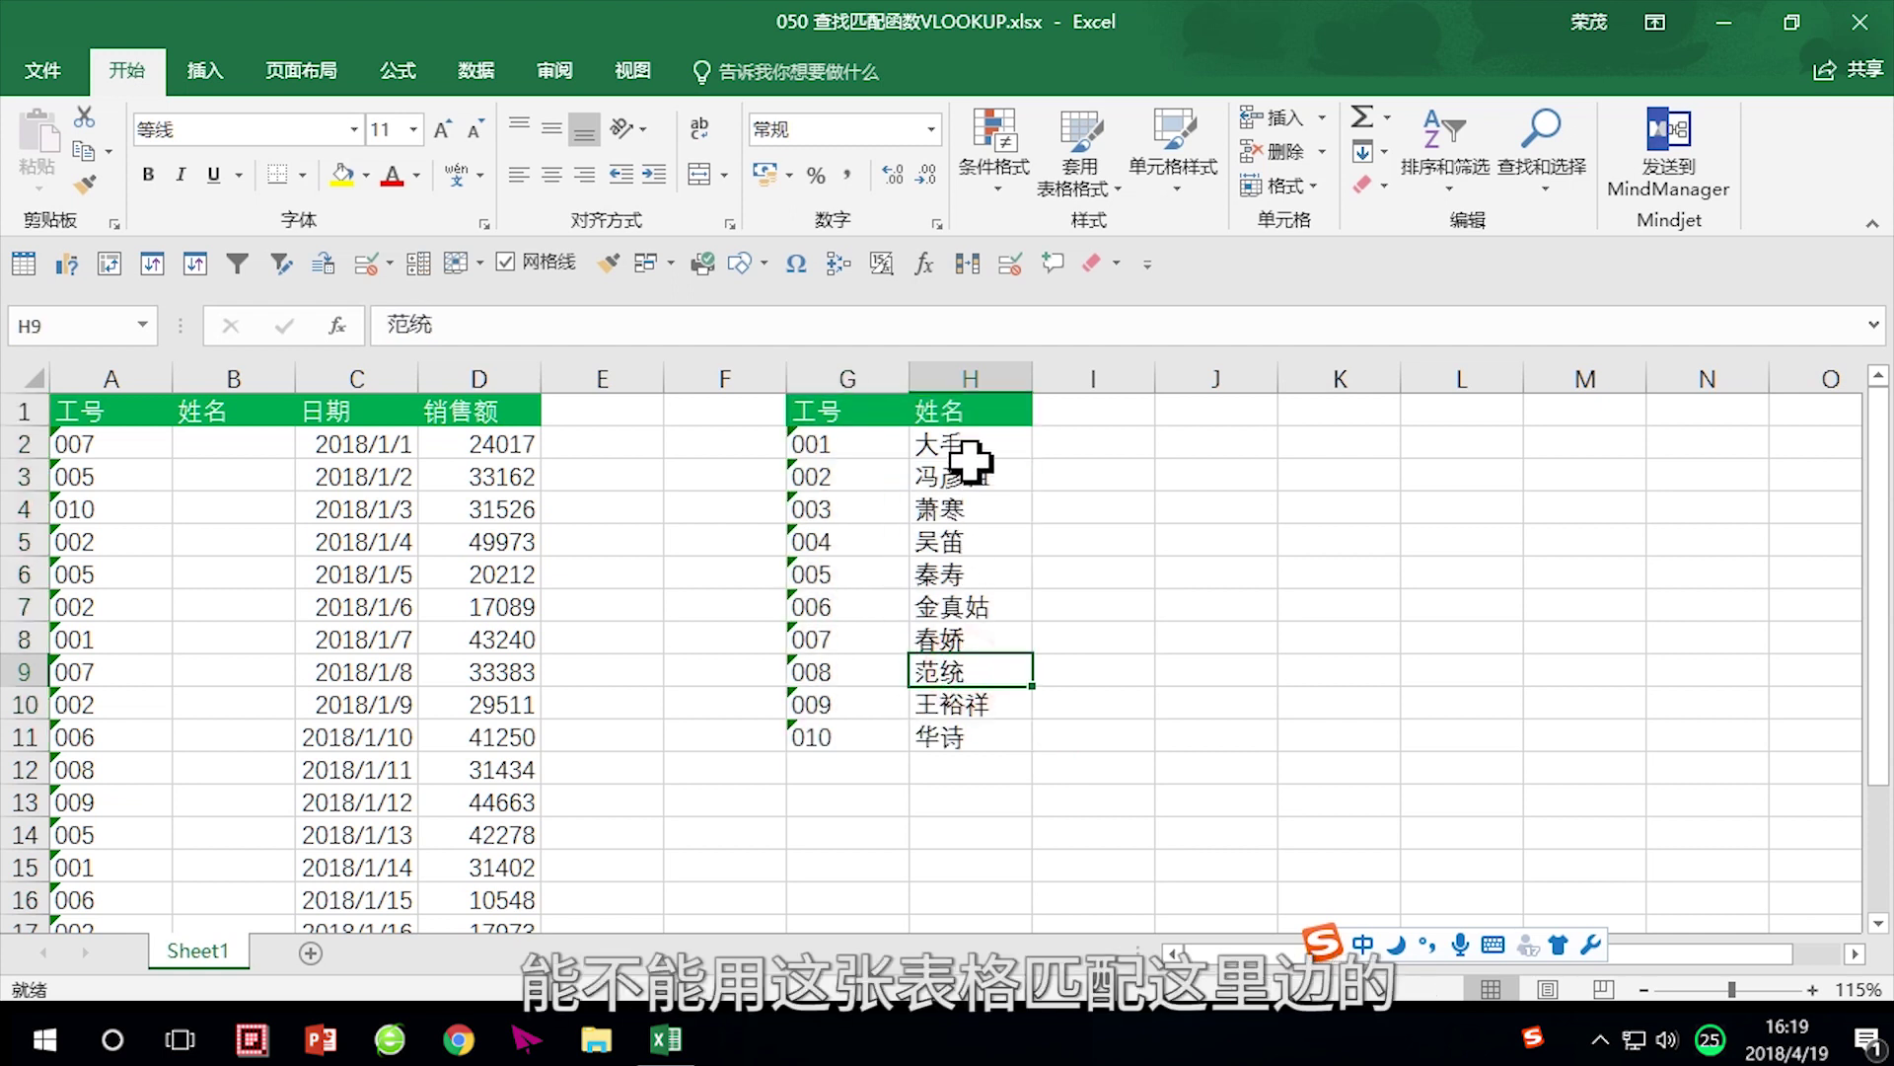
left_click(235, 446)
scroll(234, 602, "down", 3)
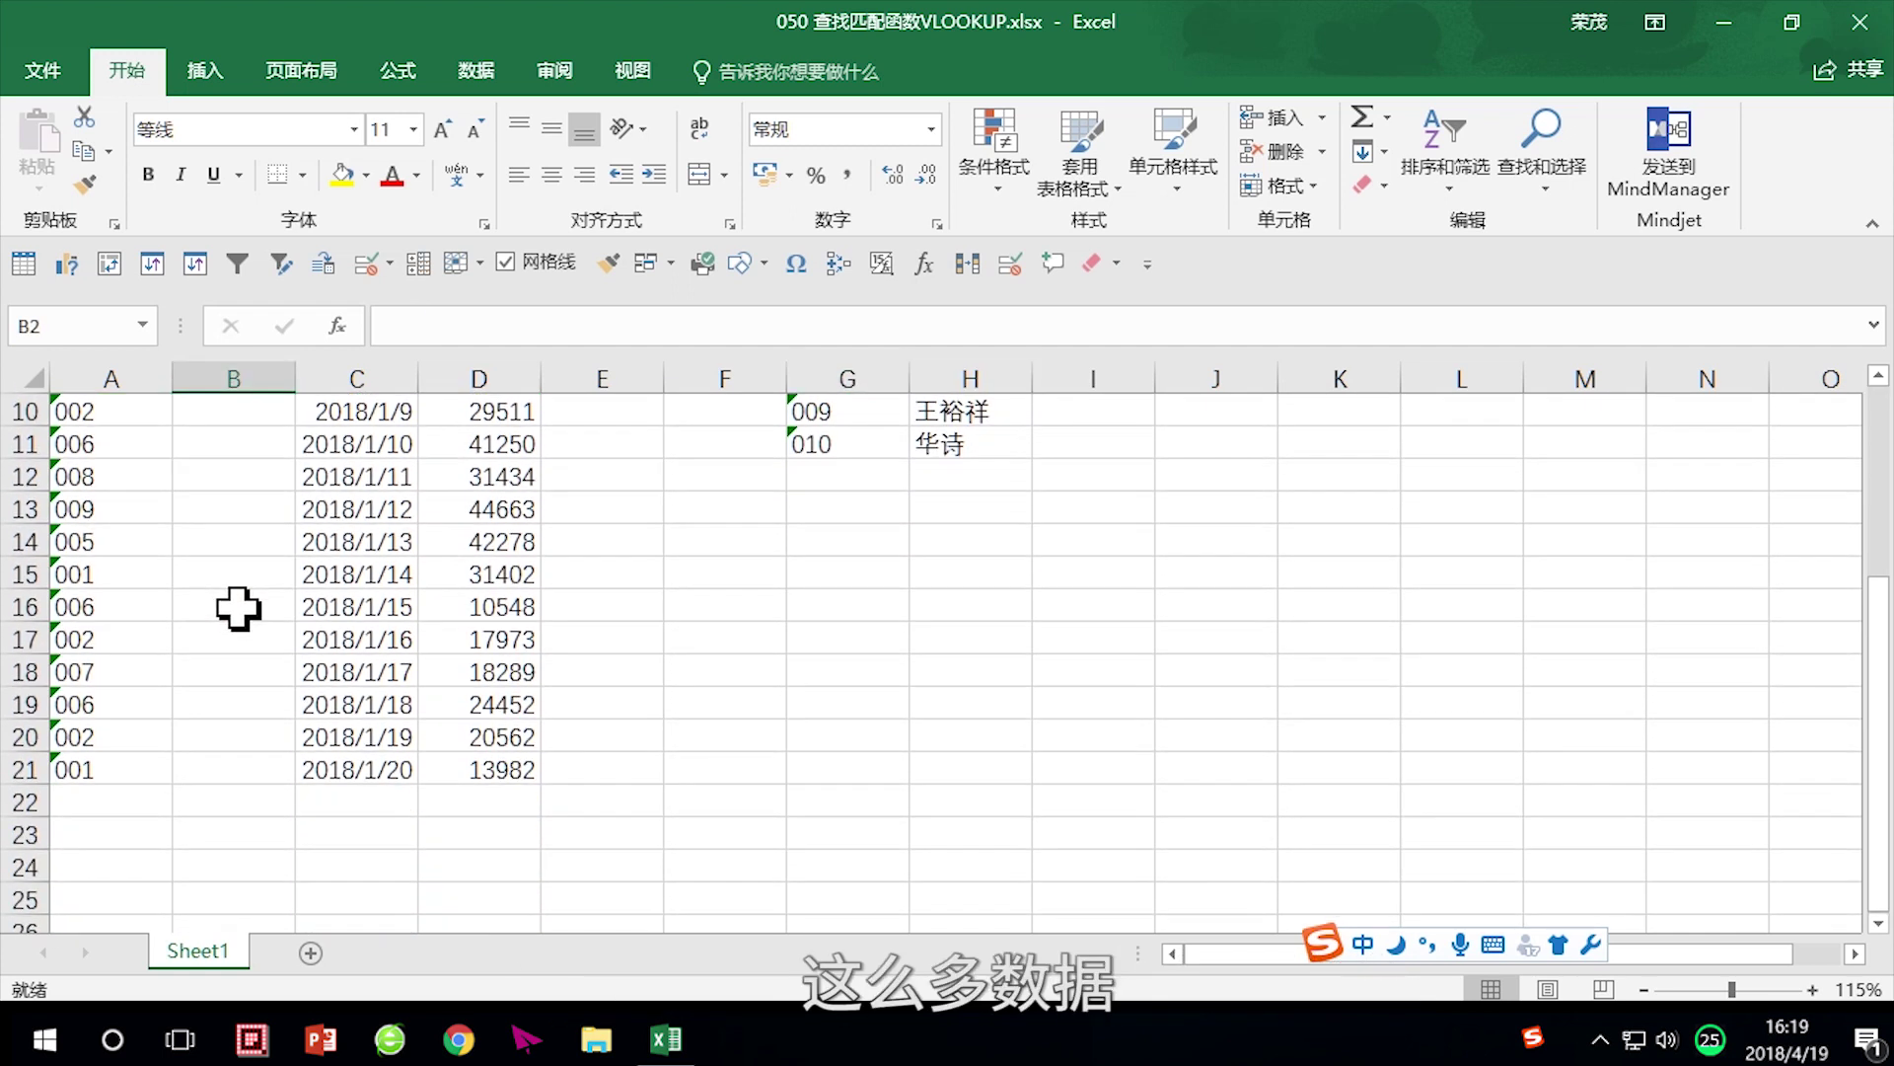
scroll(236, 612, "up", 3)
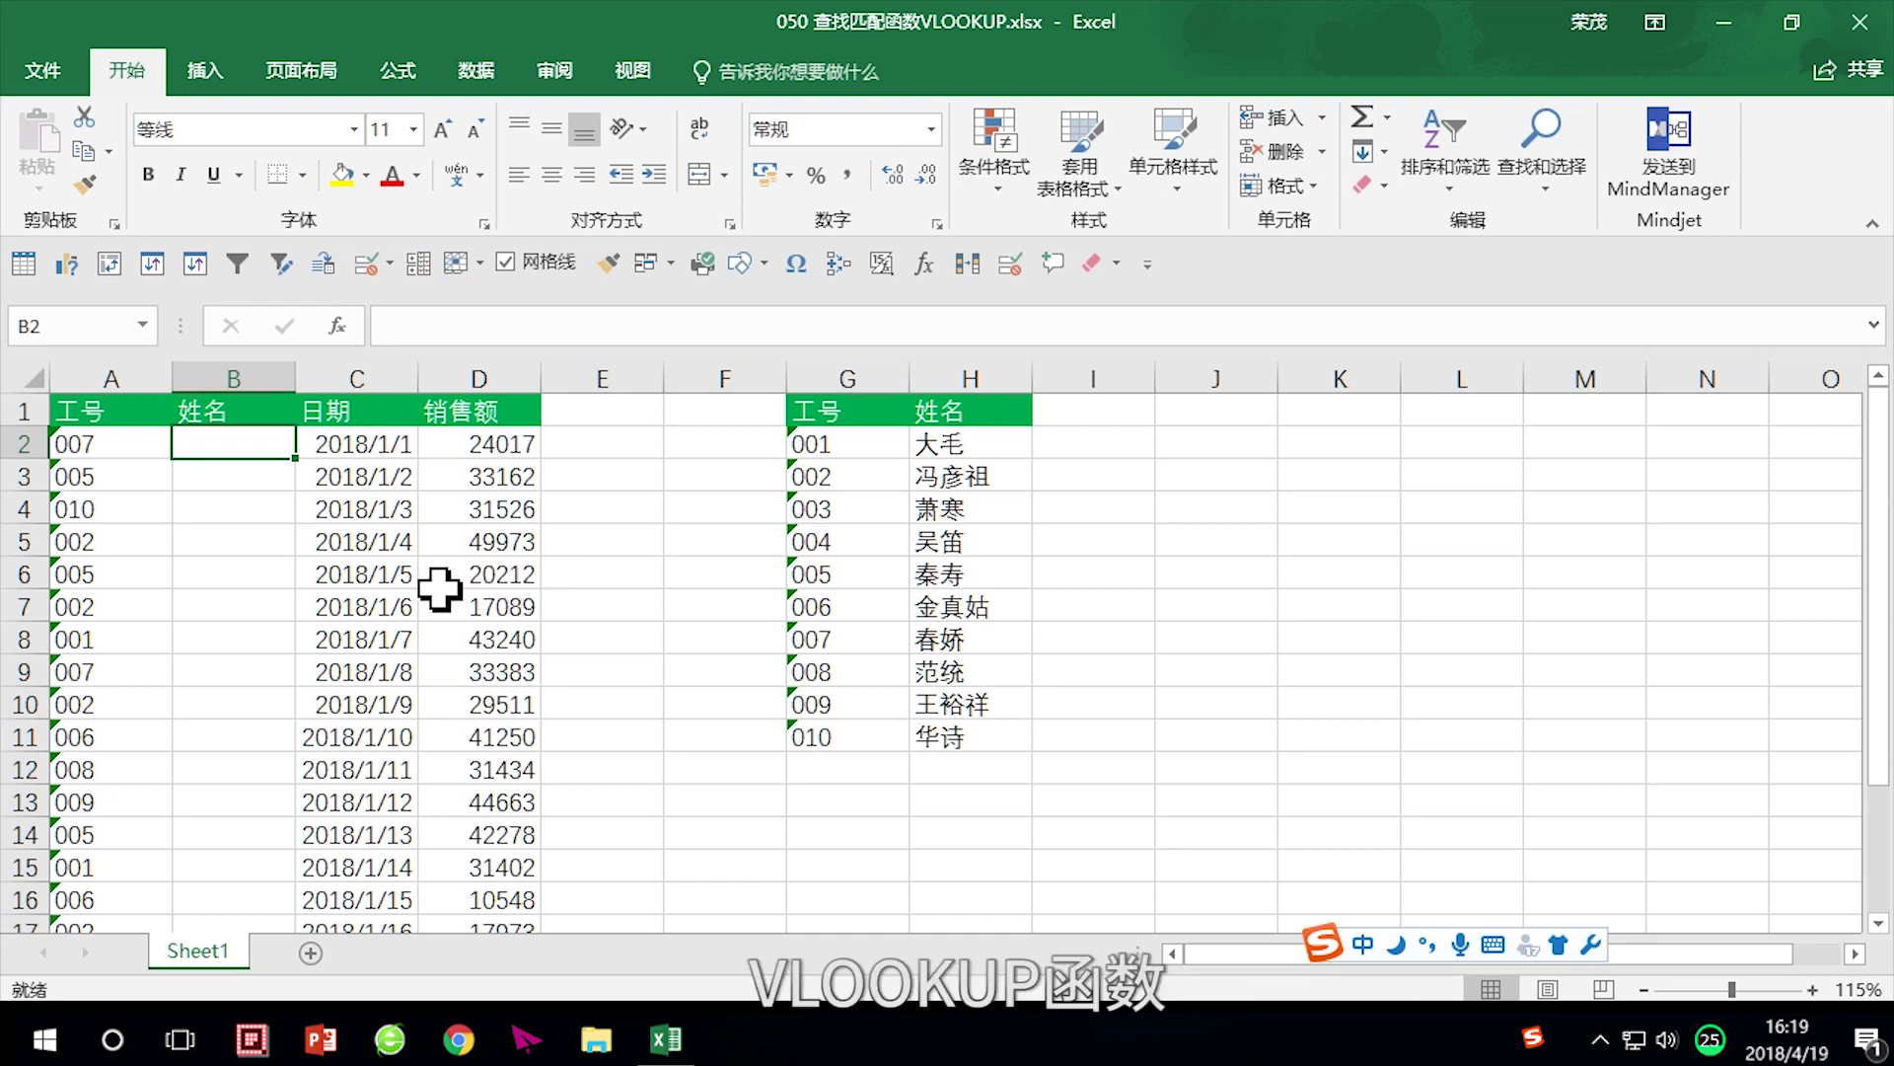
Step: Enter the formula =VLOOKUP(A2,G1:H11,2,0) in cell B2 to look up the employee name by 工号
double_click(223, 449)
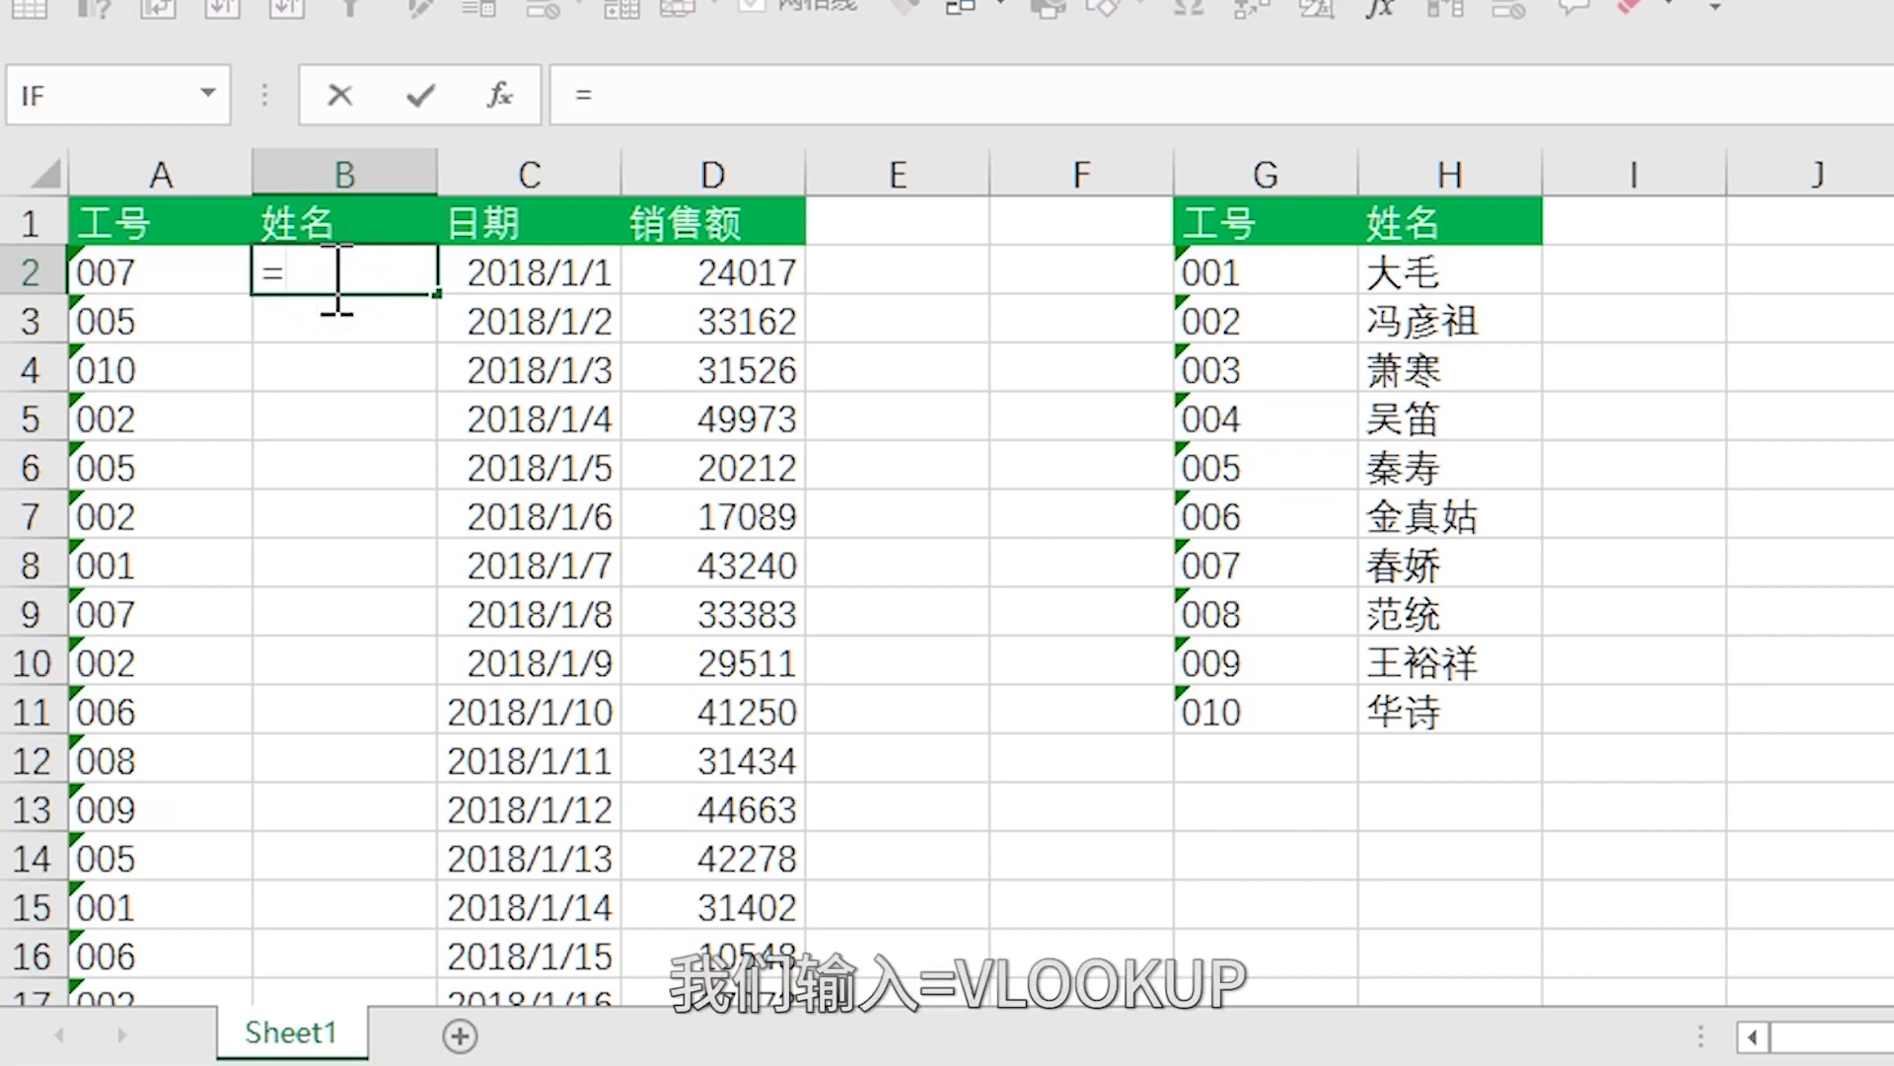
type("VLO")
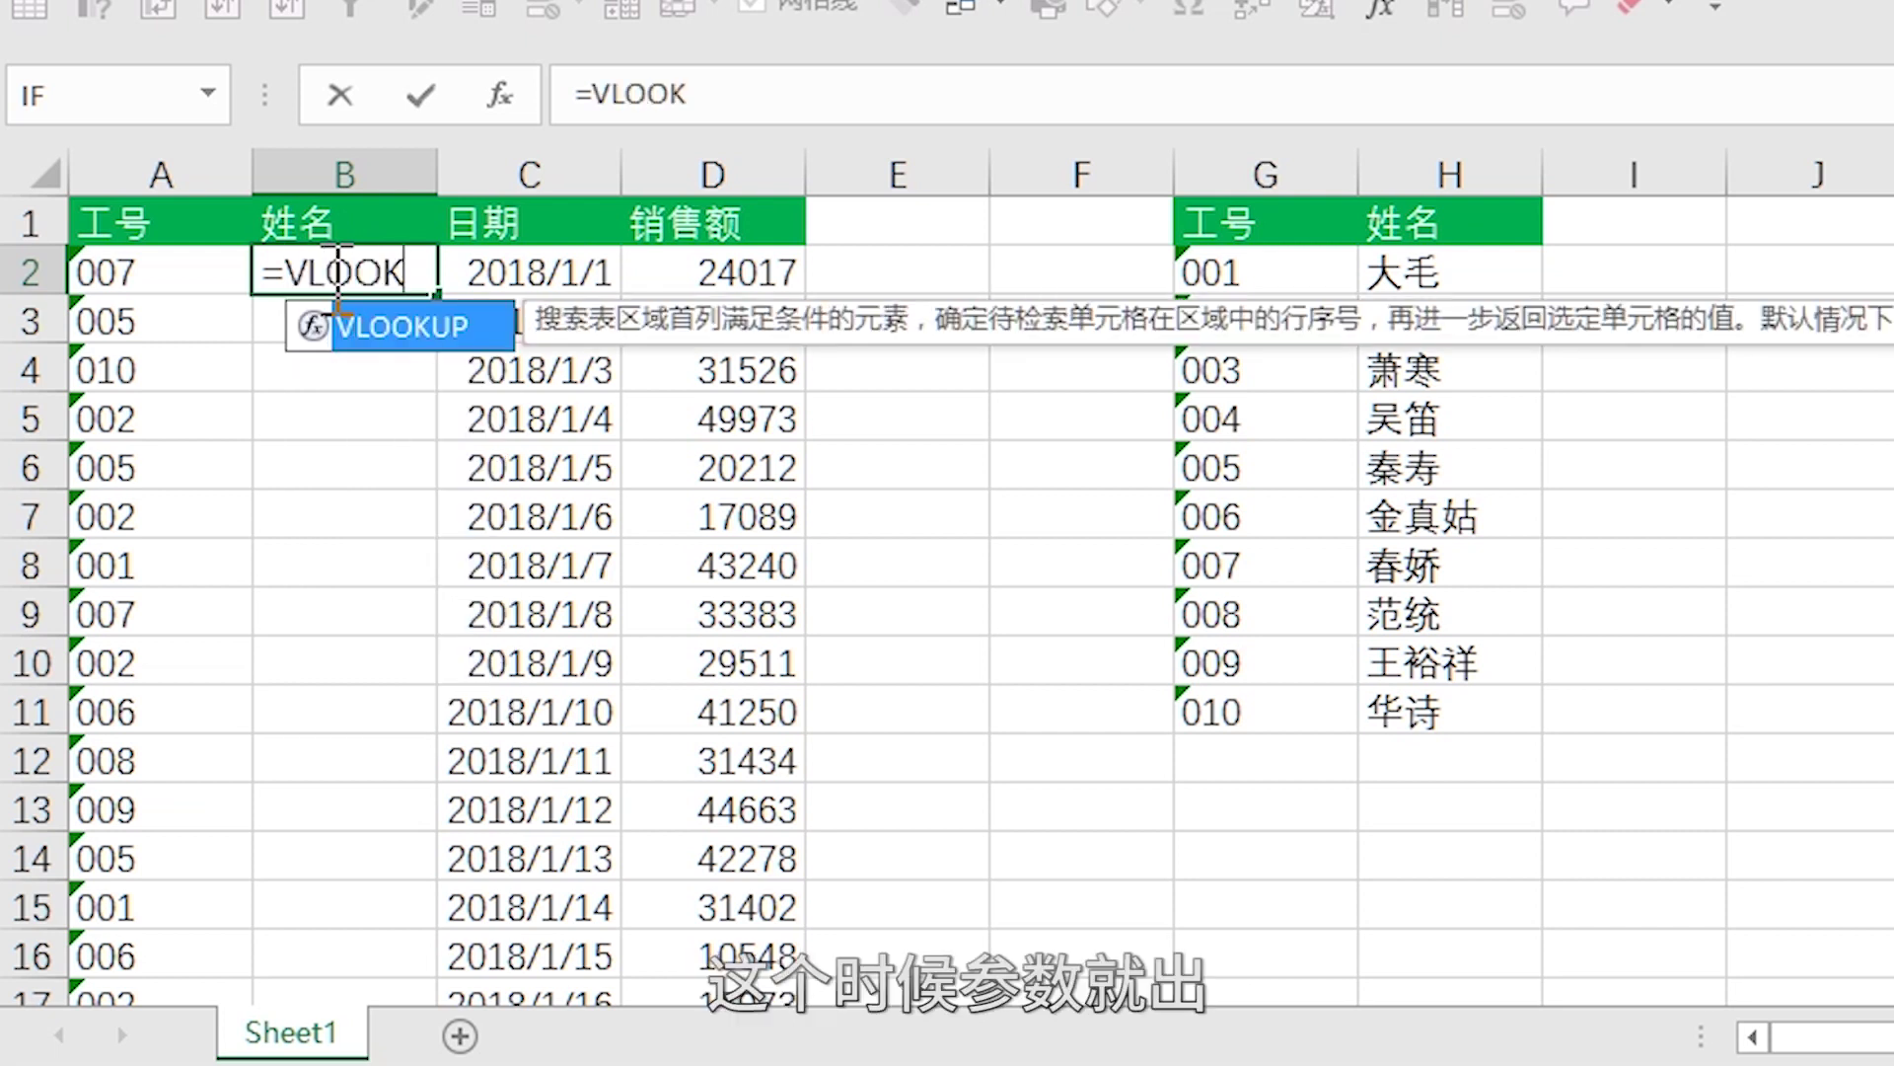
type("OK")
key("Tab")
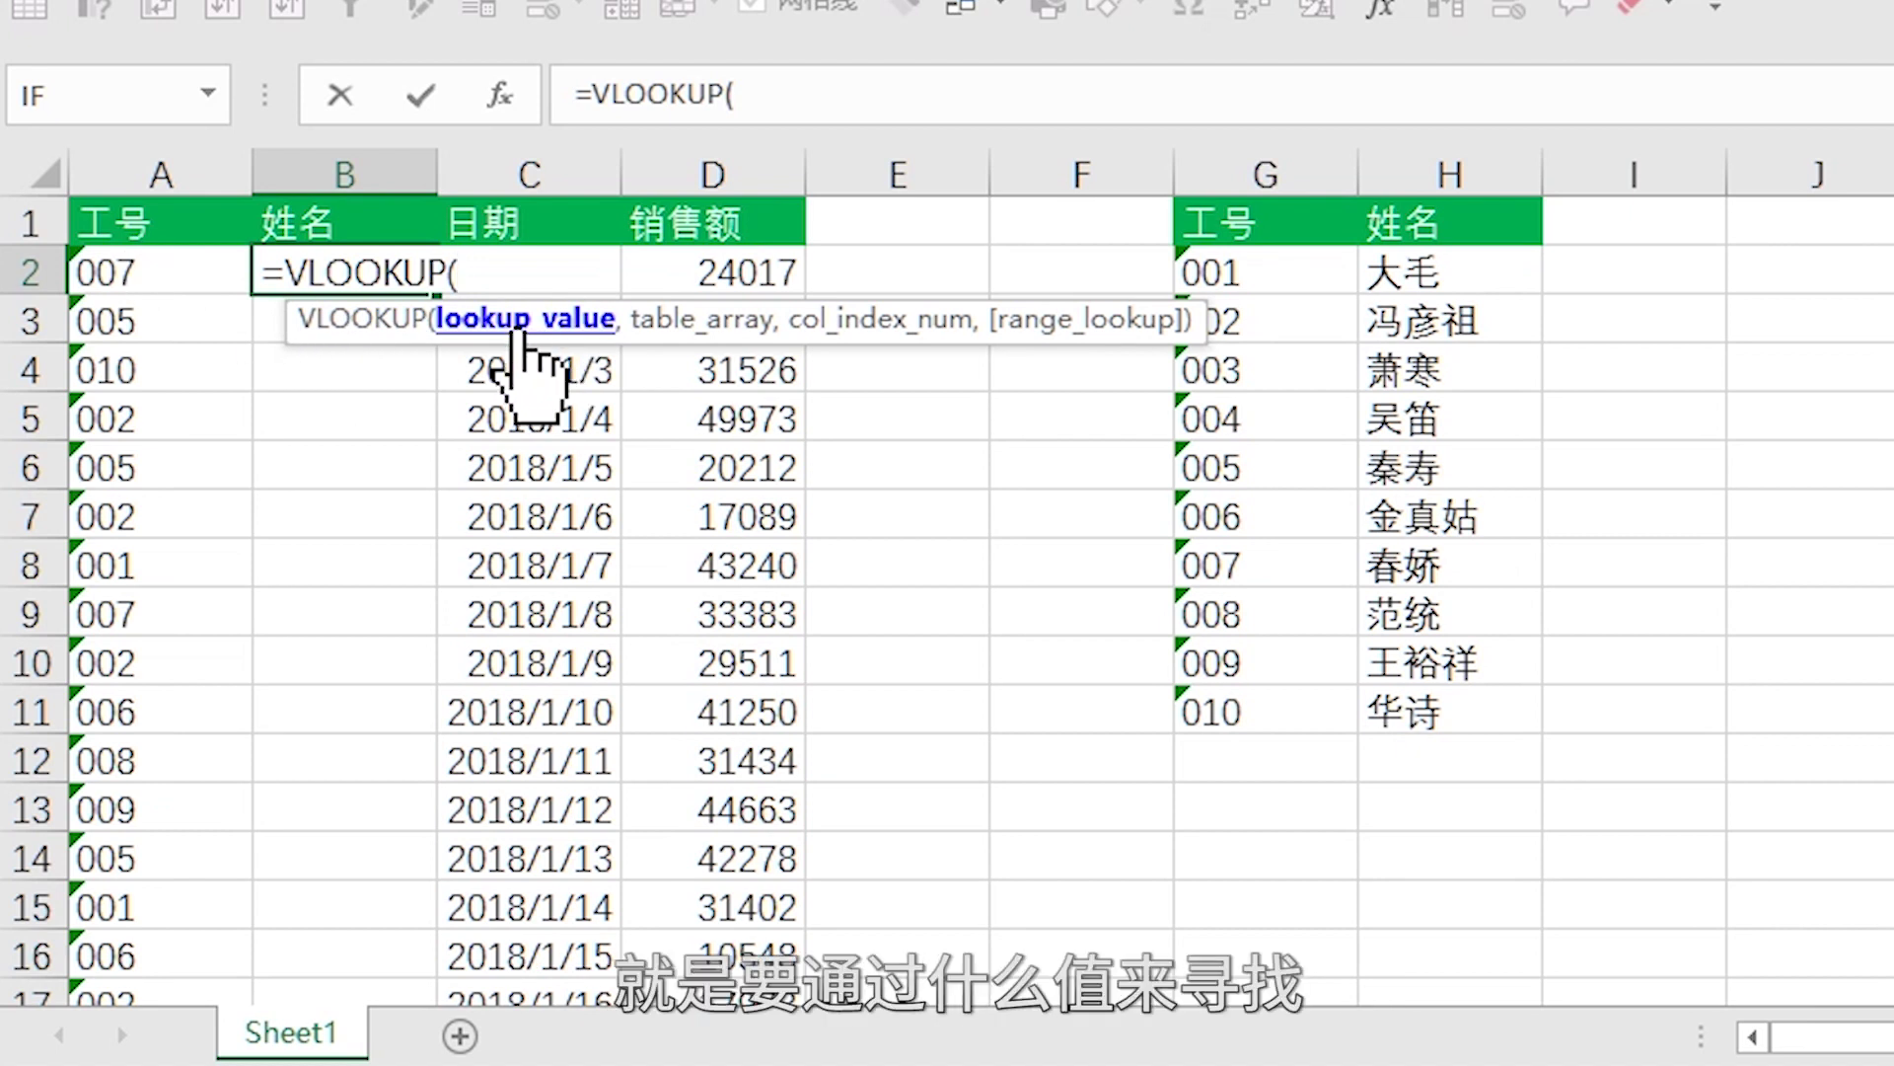
left_click(134, 277)
type(",")
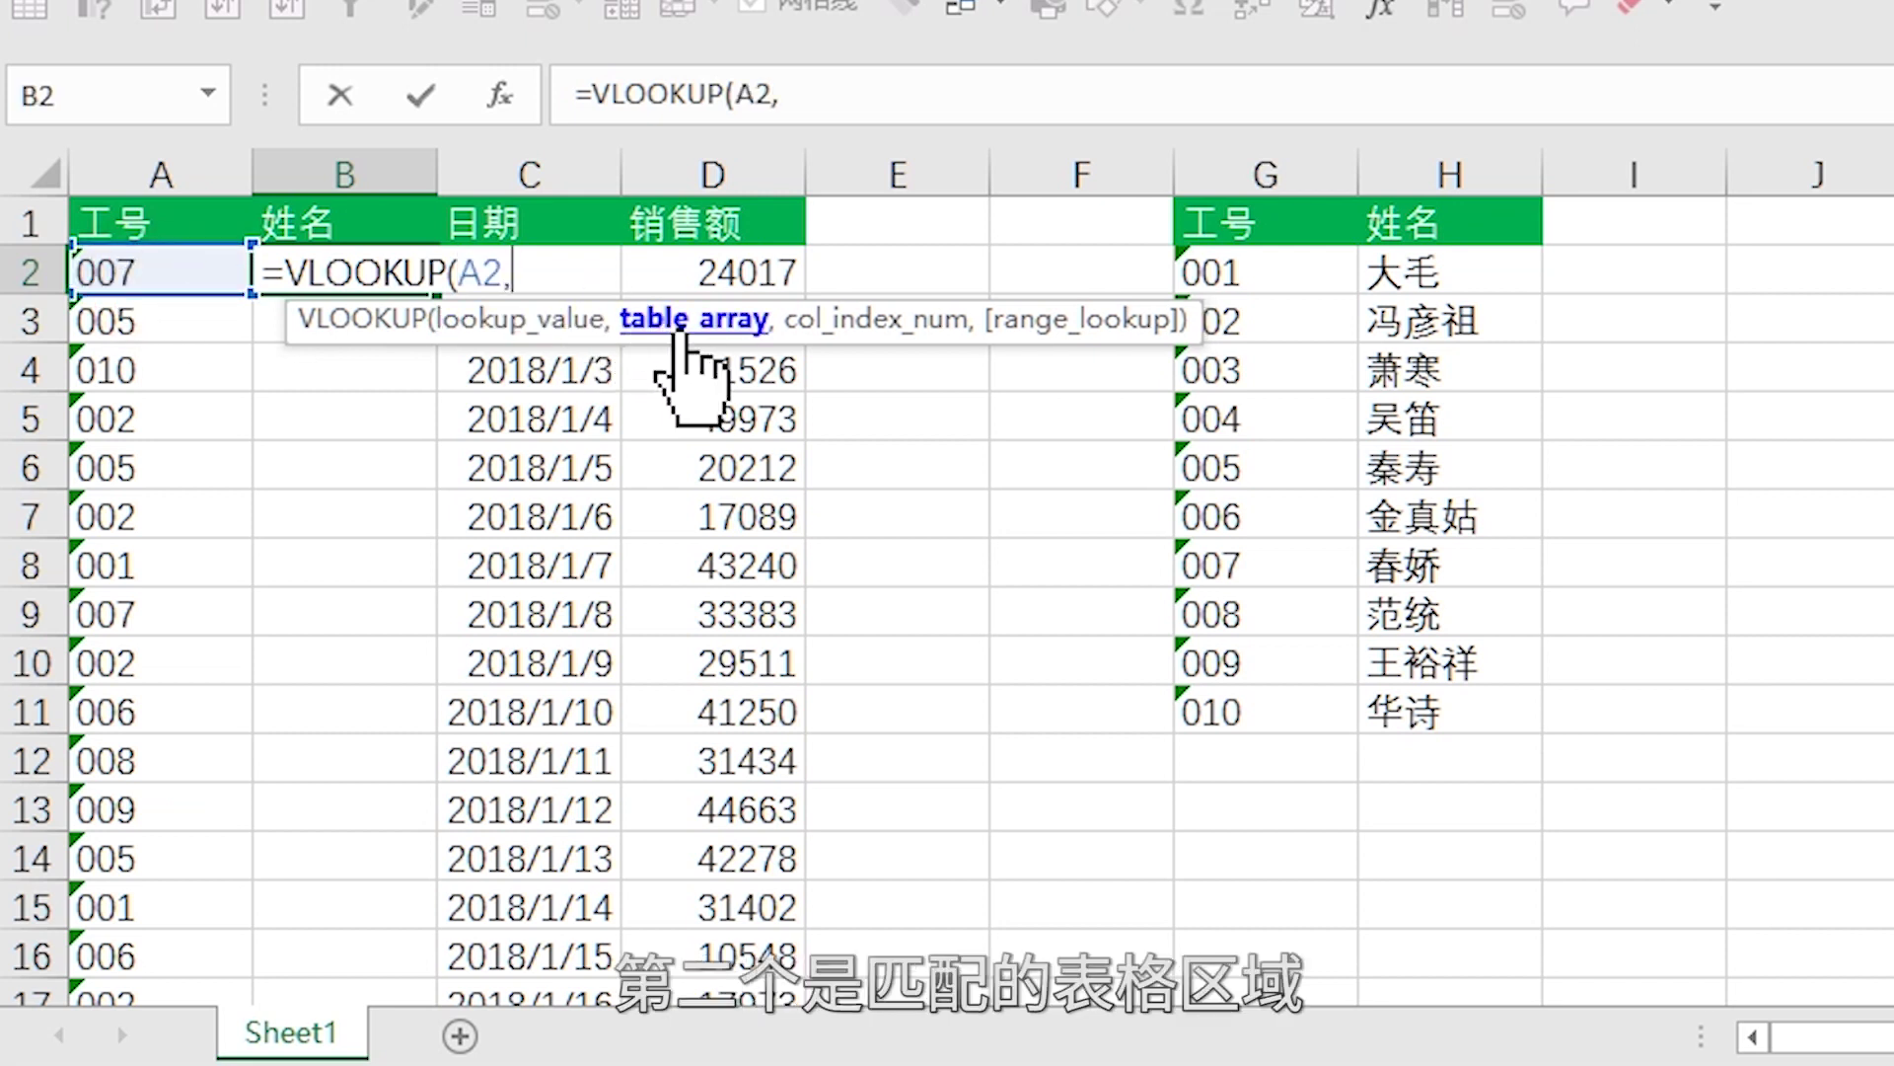
left_click_drag(1229, 229, 1455, 711)
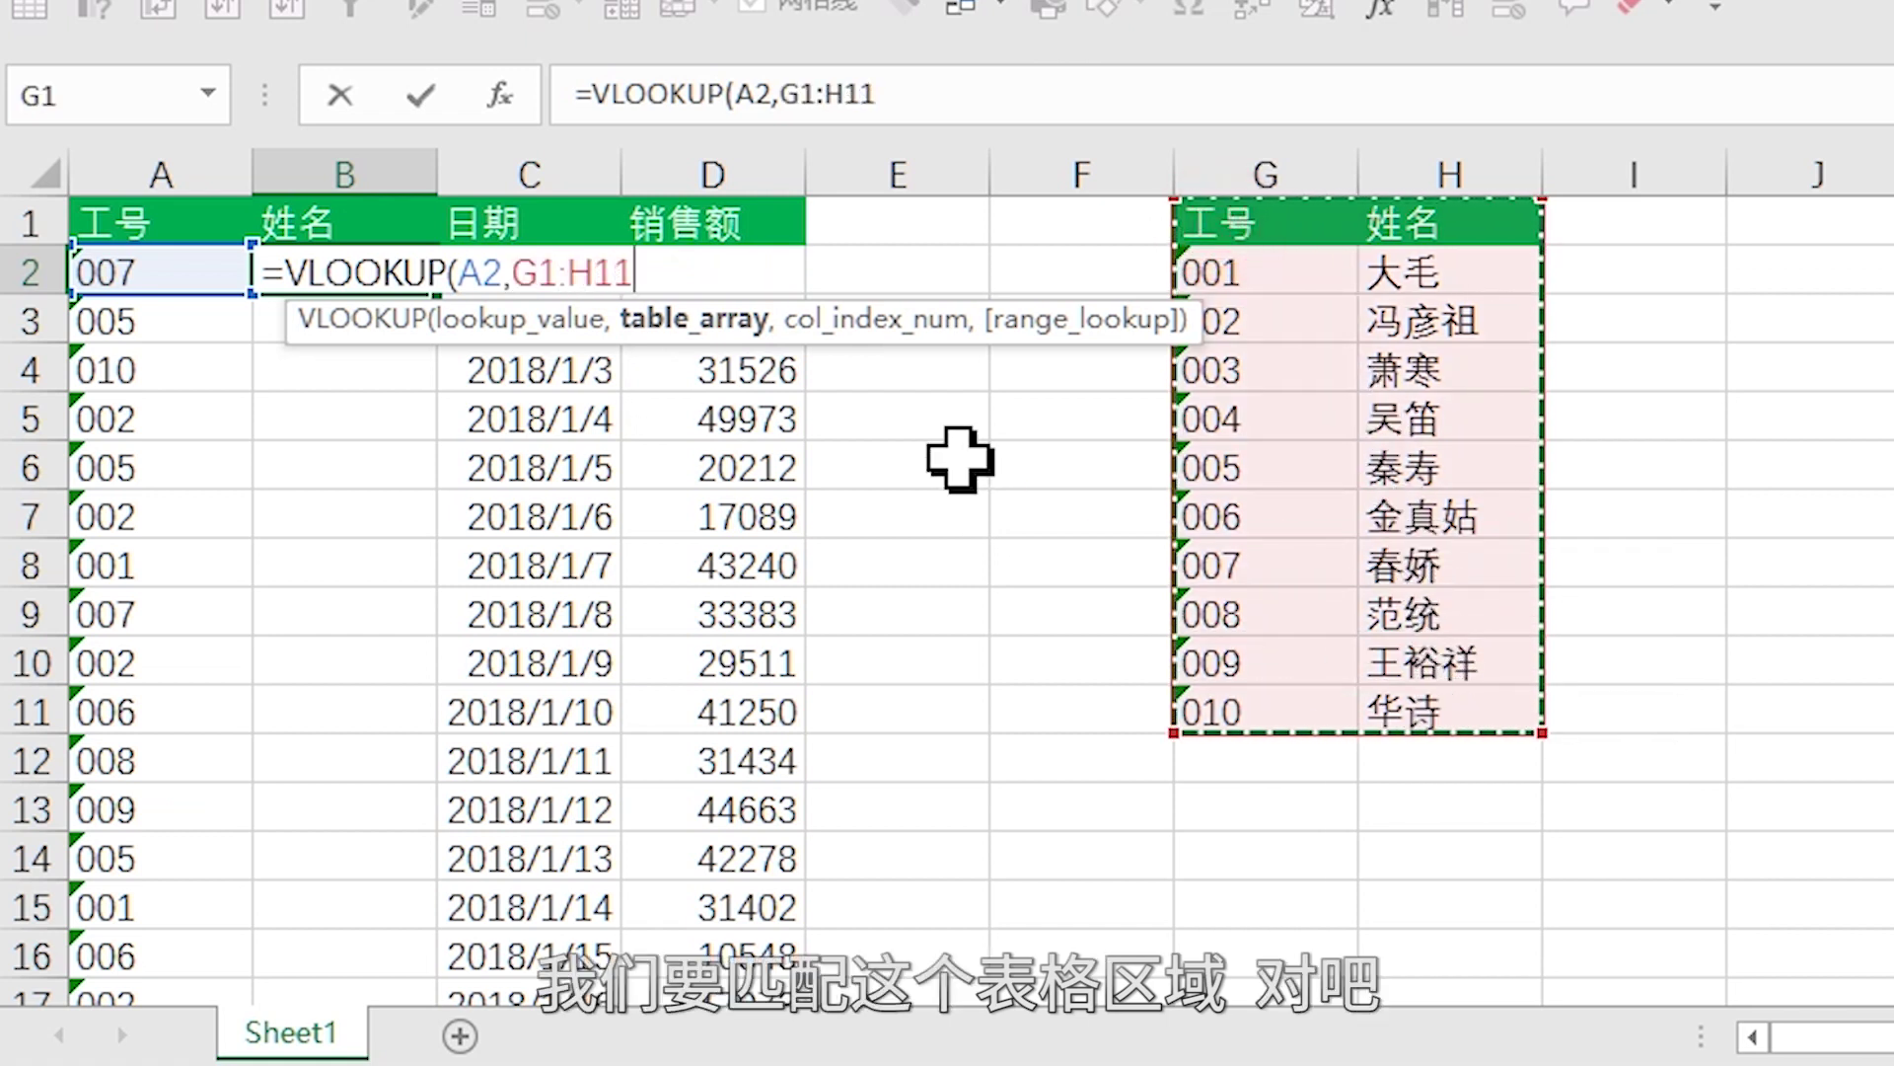
type(",2")
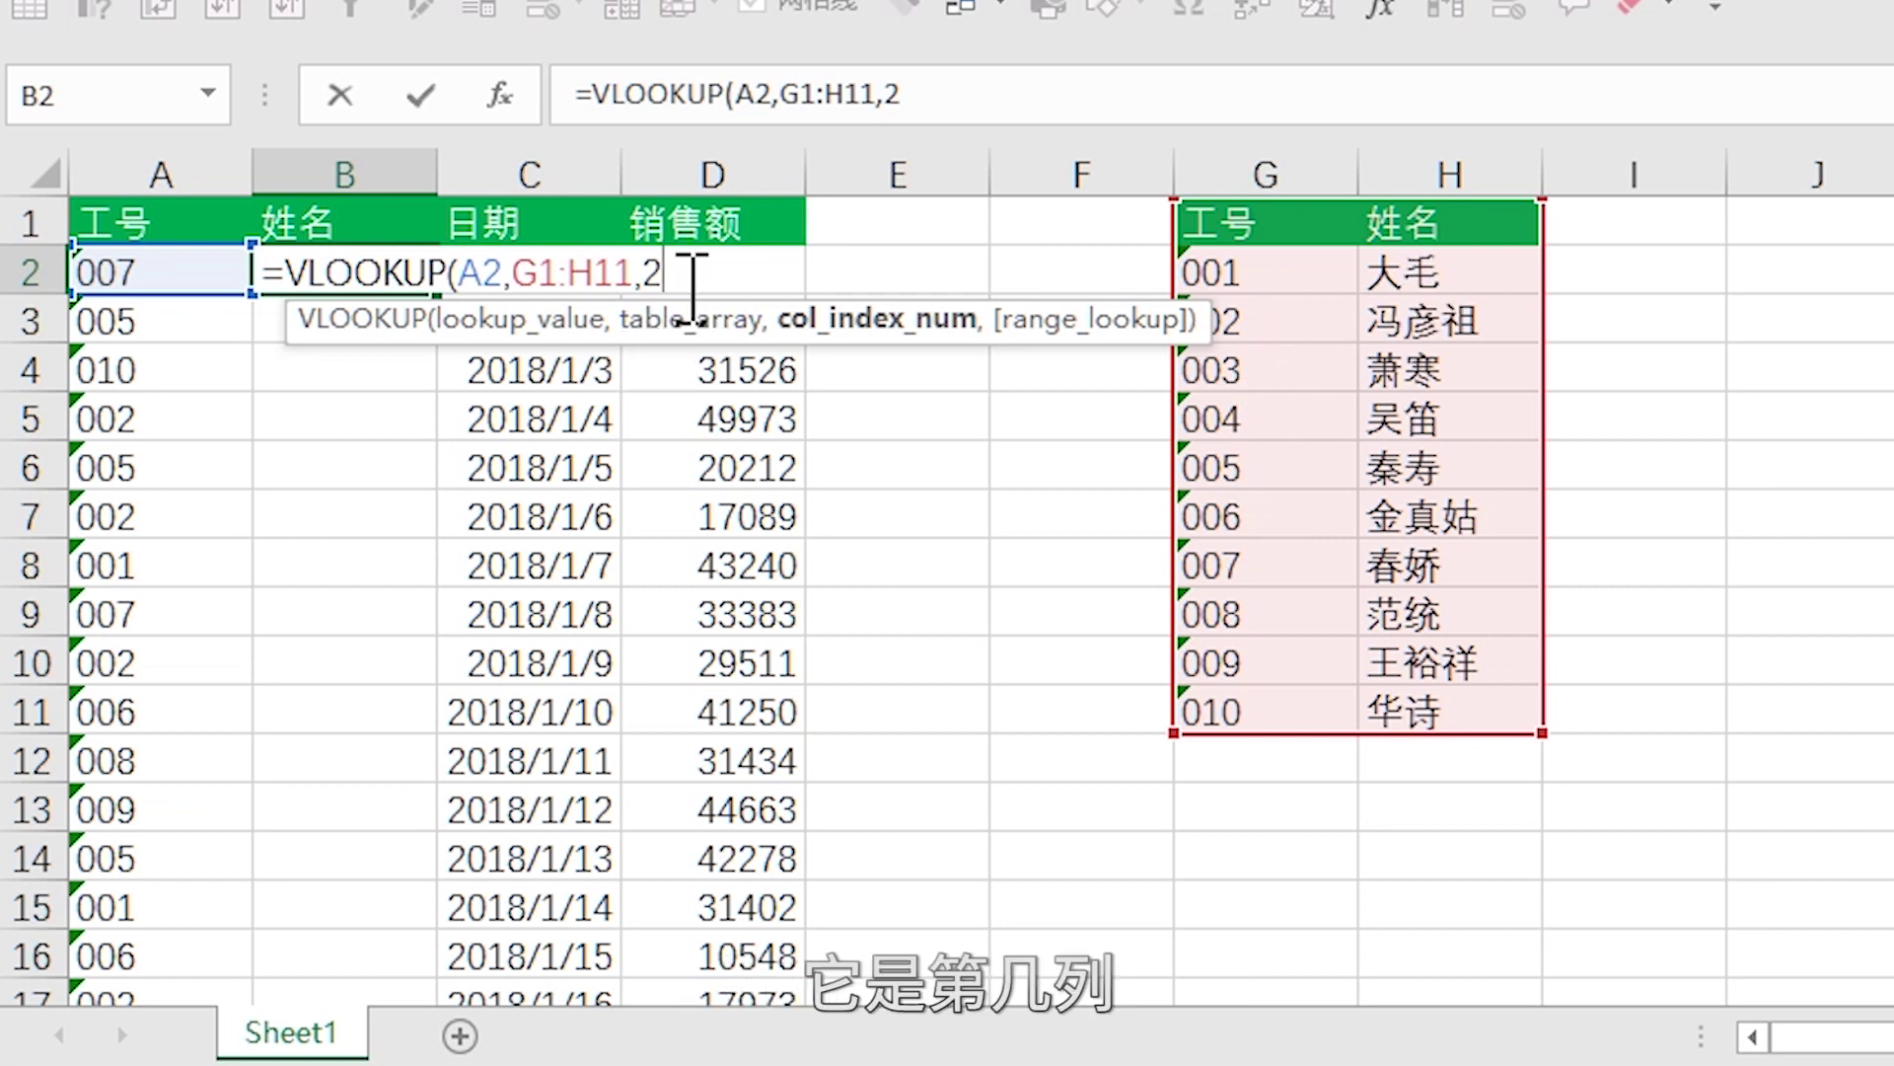
type(",0")
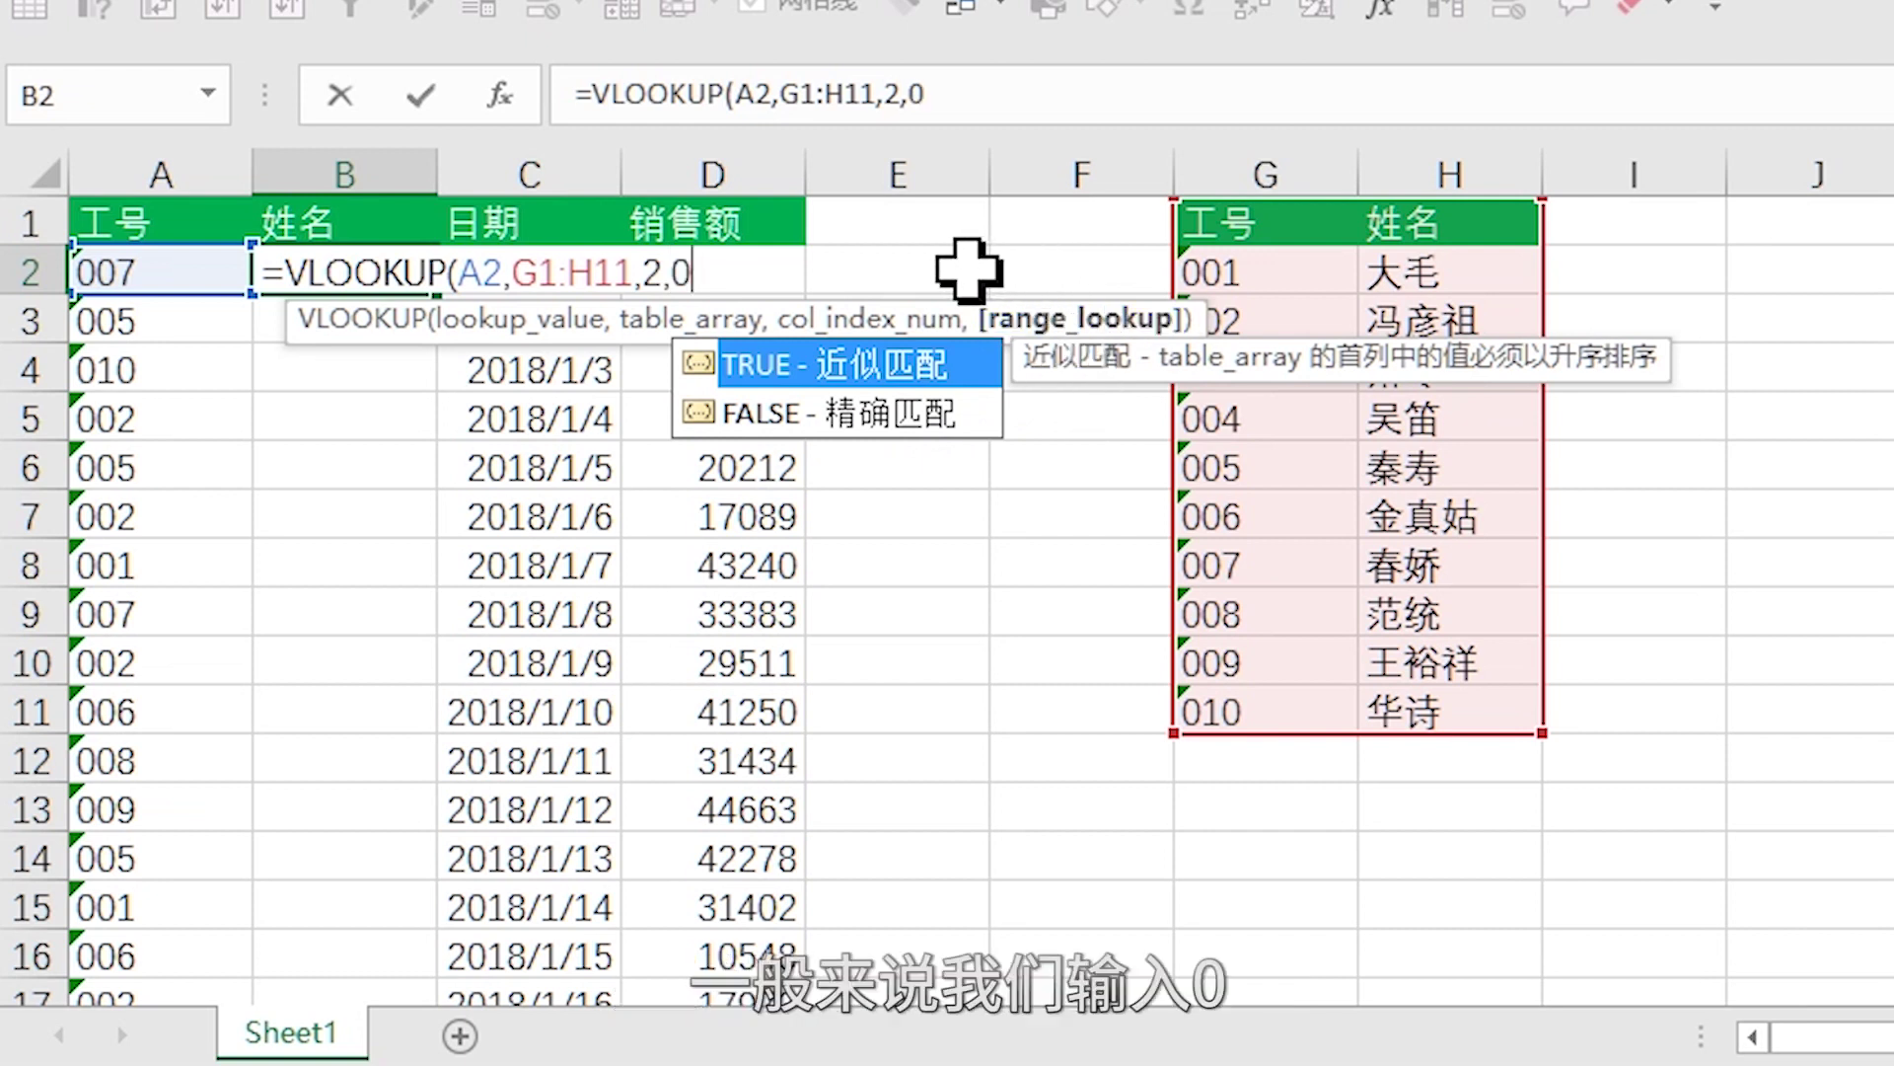
type(")")
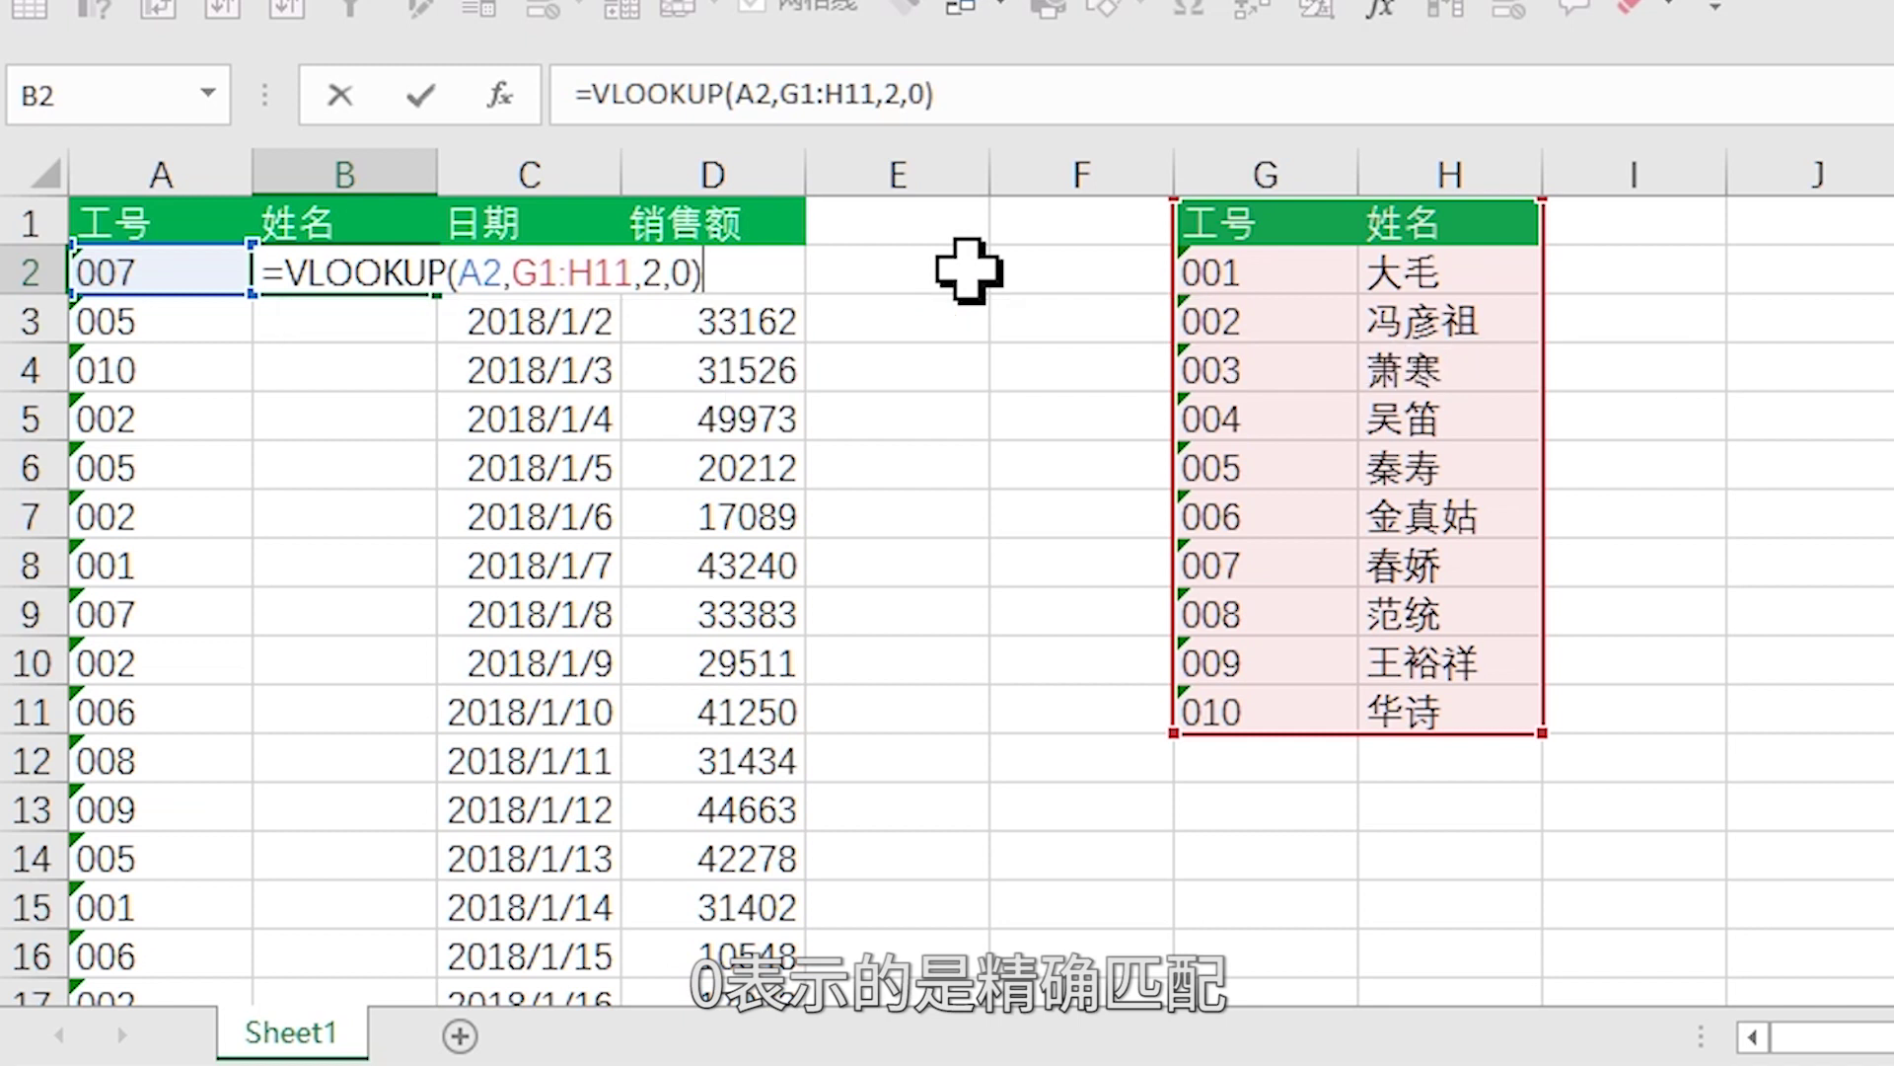
key("Return")
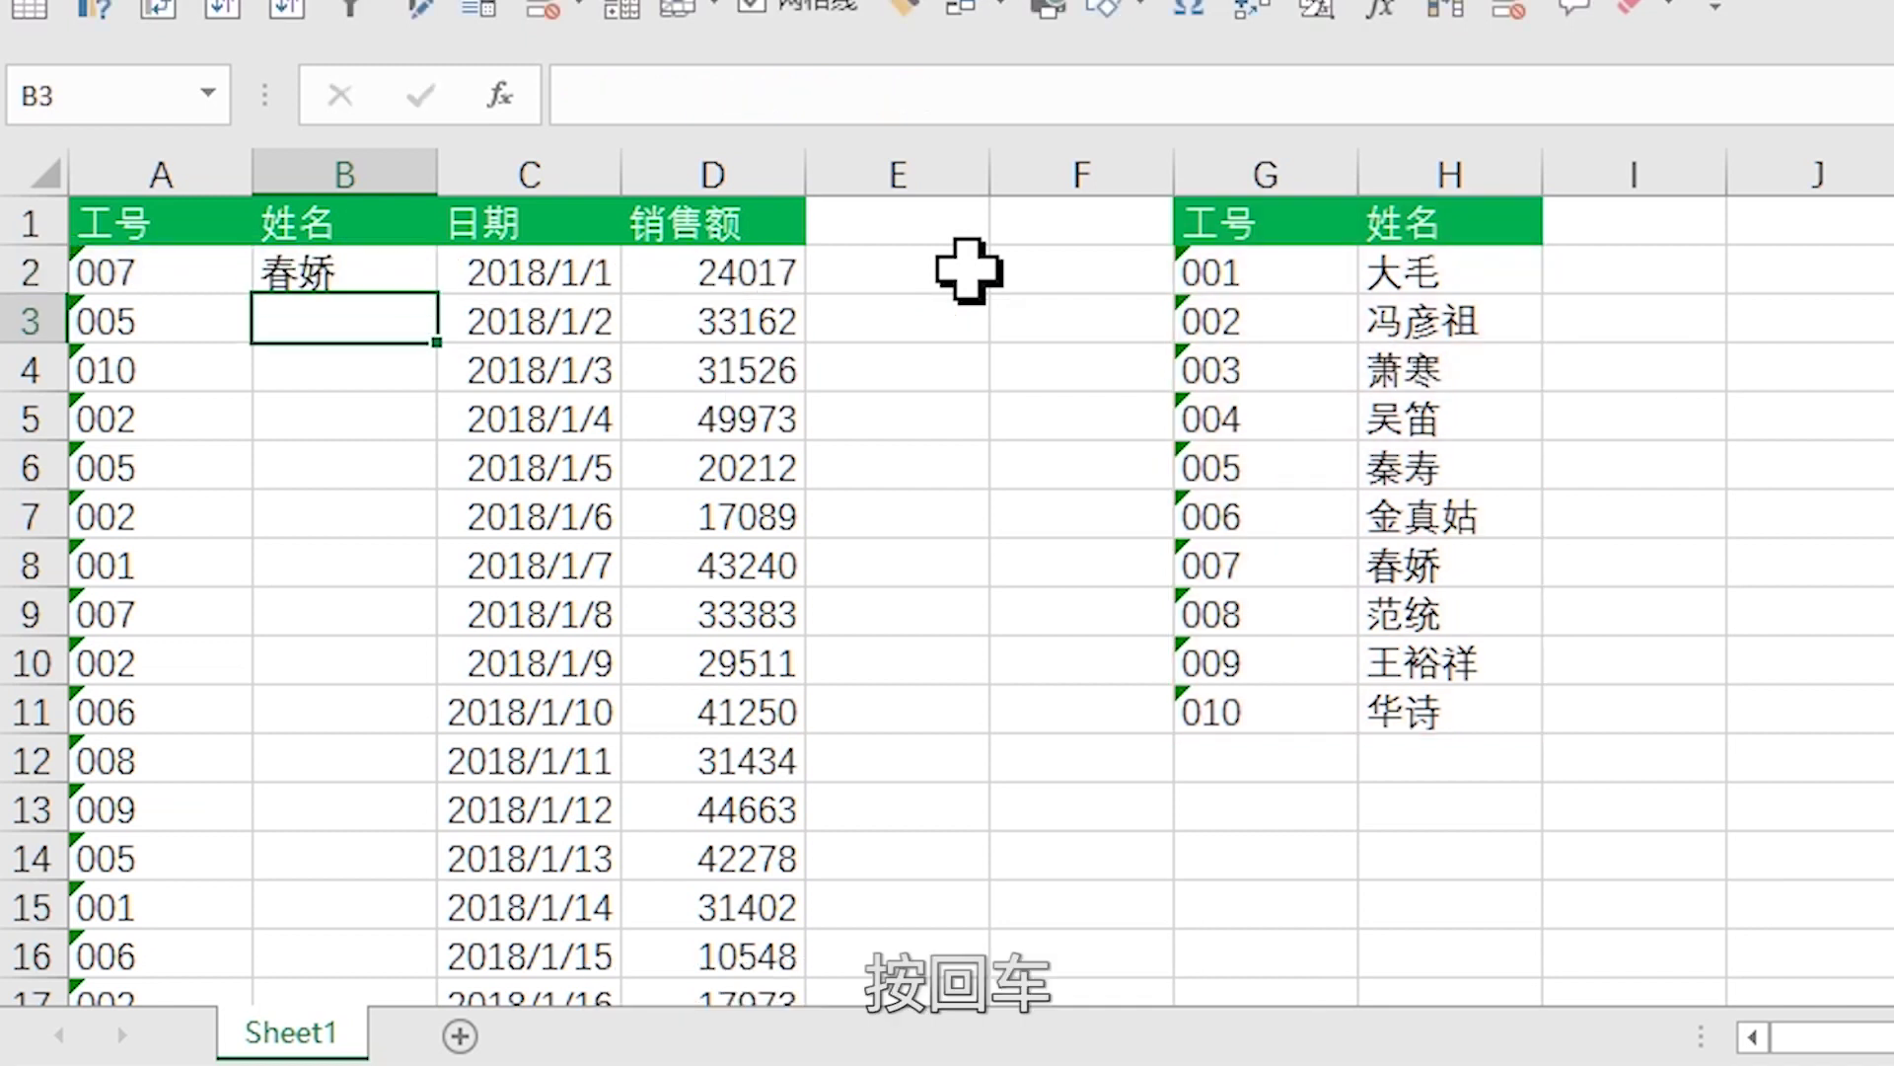
Step: Make the lookup range in B2's formula absolute as $G$1:$H$11
left_click(335, 286)
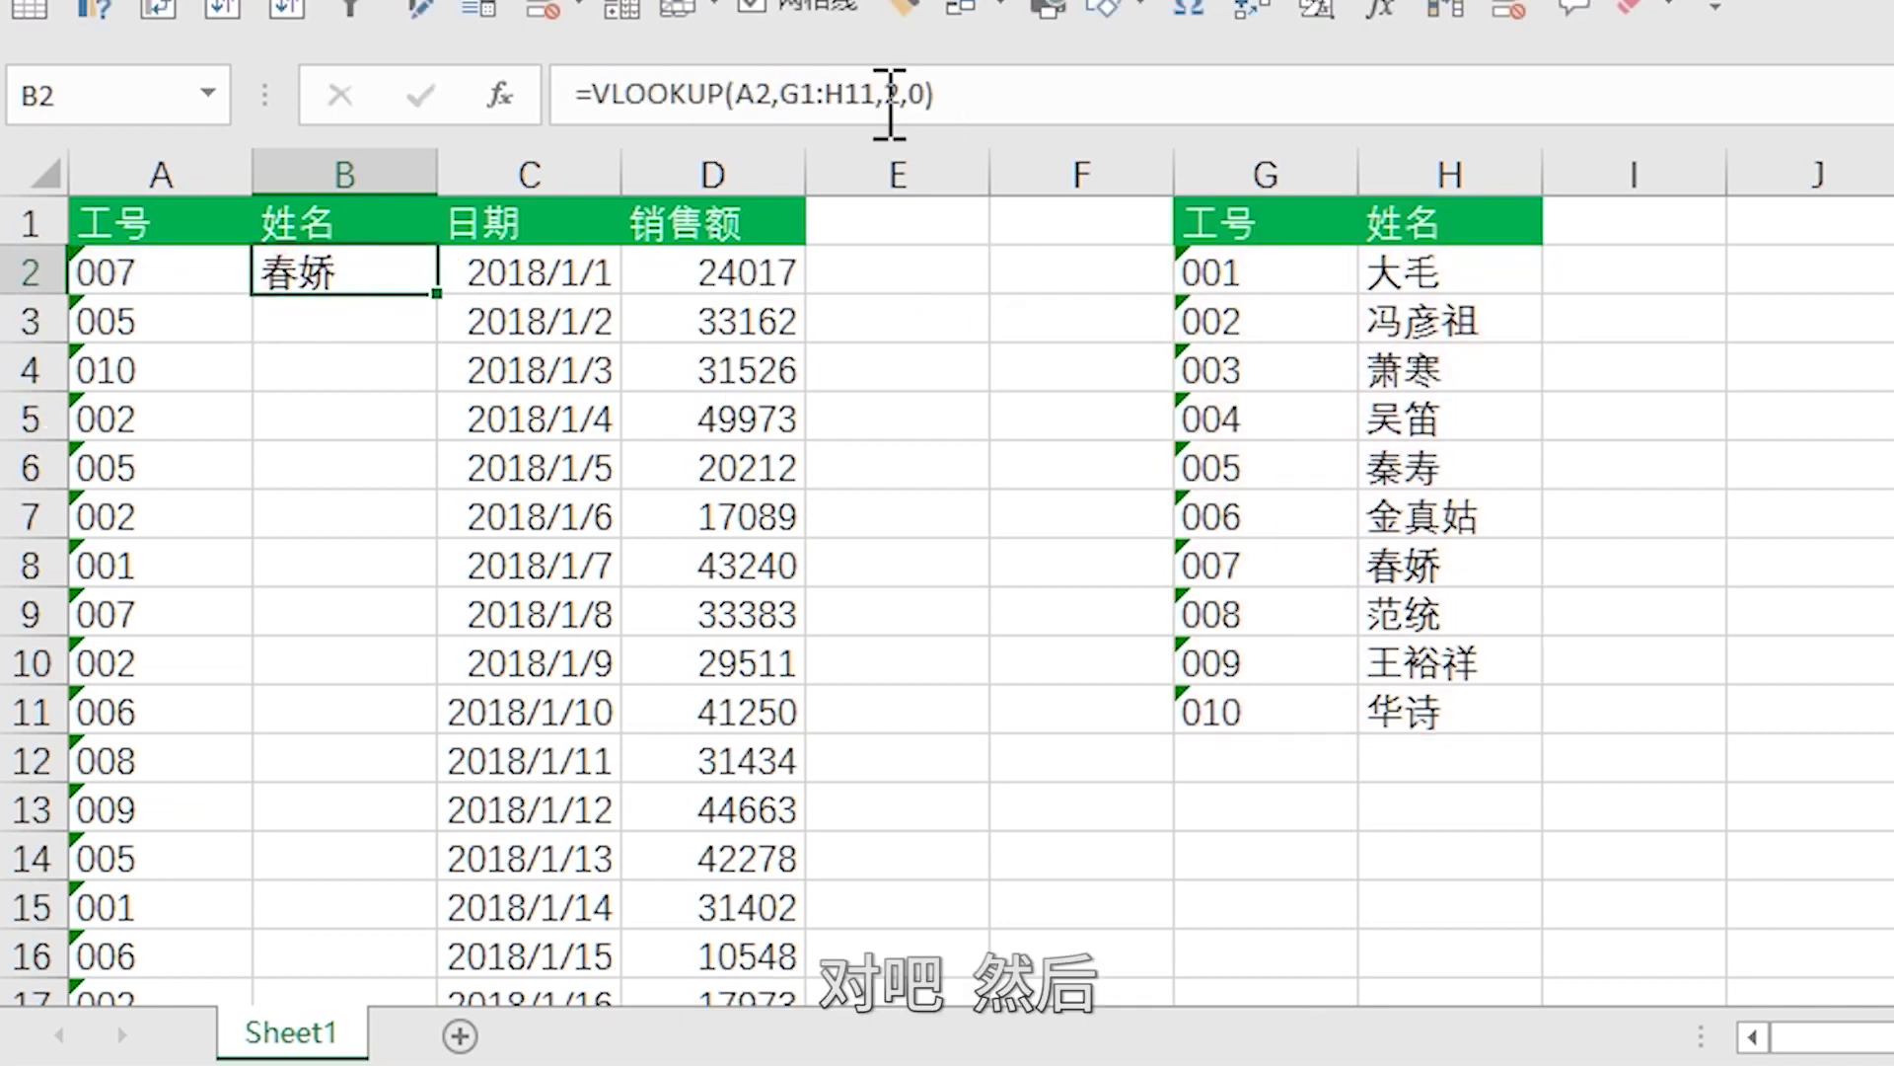
left_click_drag(797, 94, 876, 94)
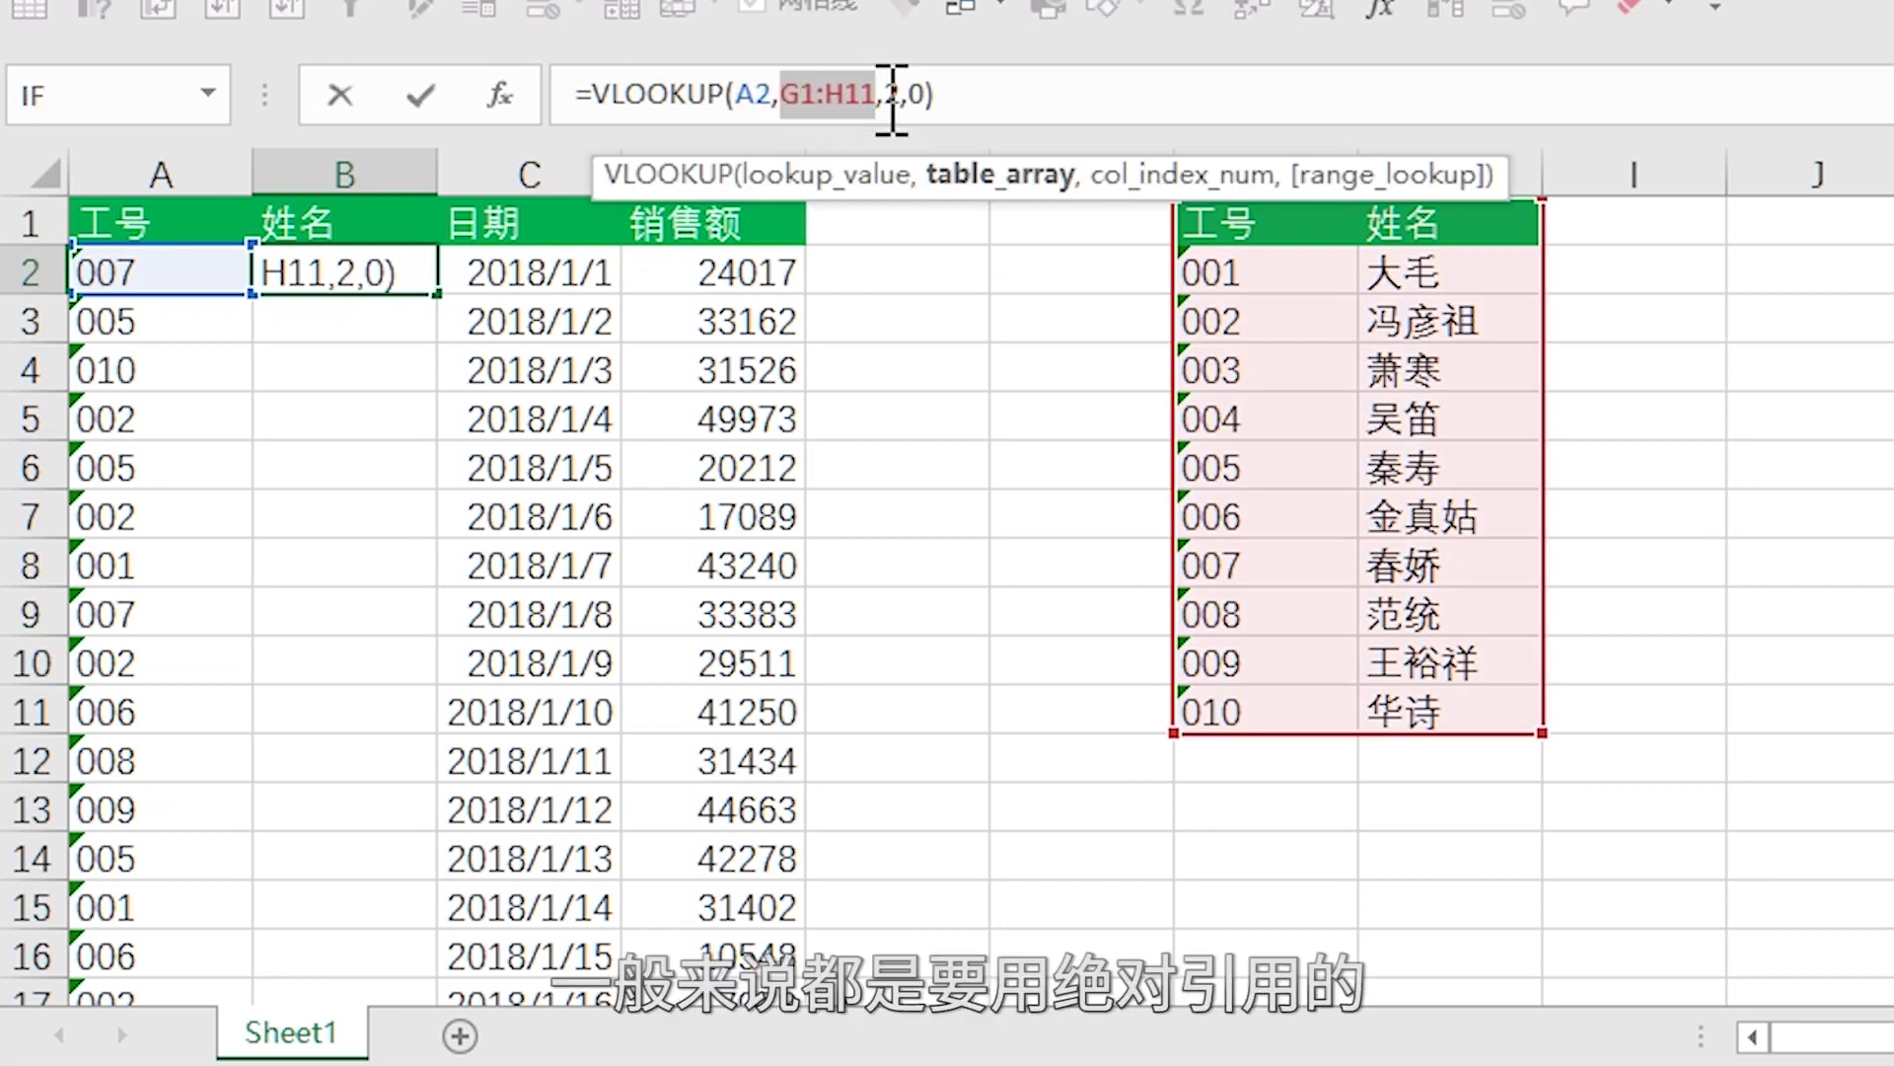
key("F4")
key("Return")
Step: Fill B2's VLOOKUP formula down the 姓名 column to the last sales row and check the filled names
left_click(336, 276)
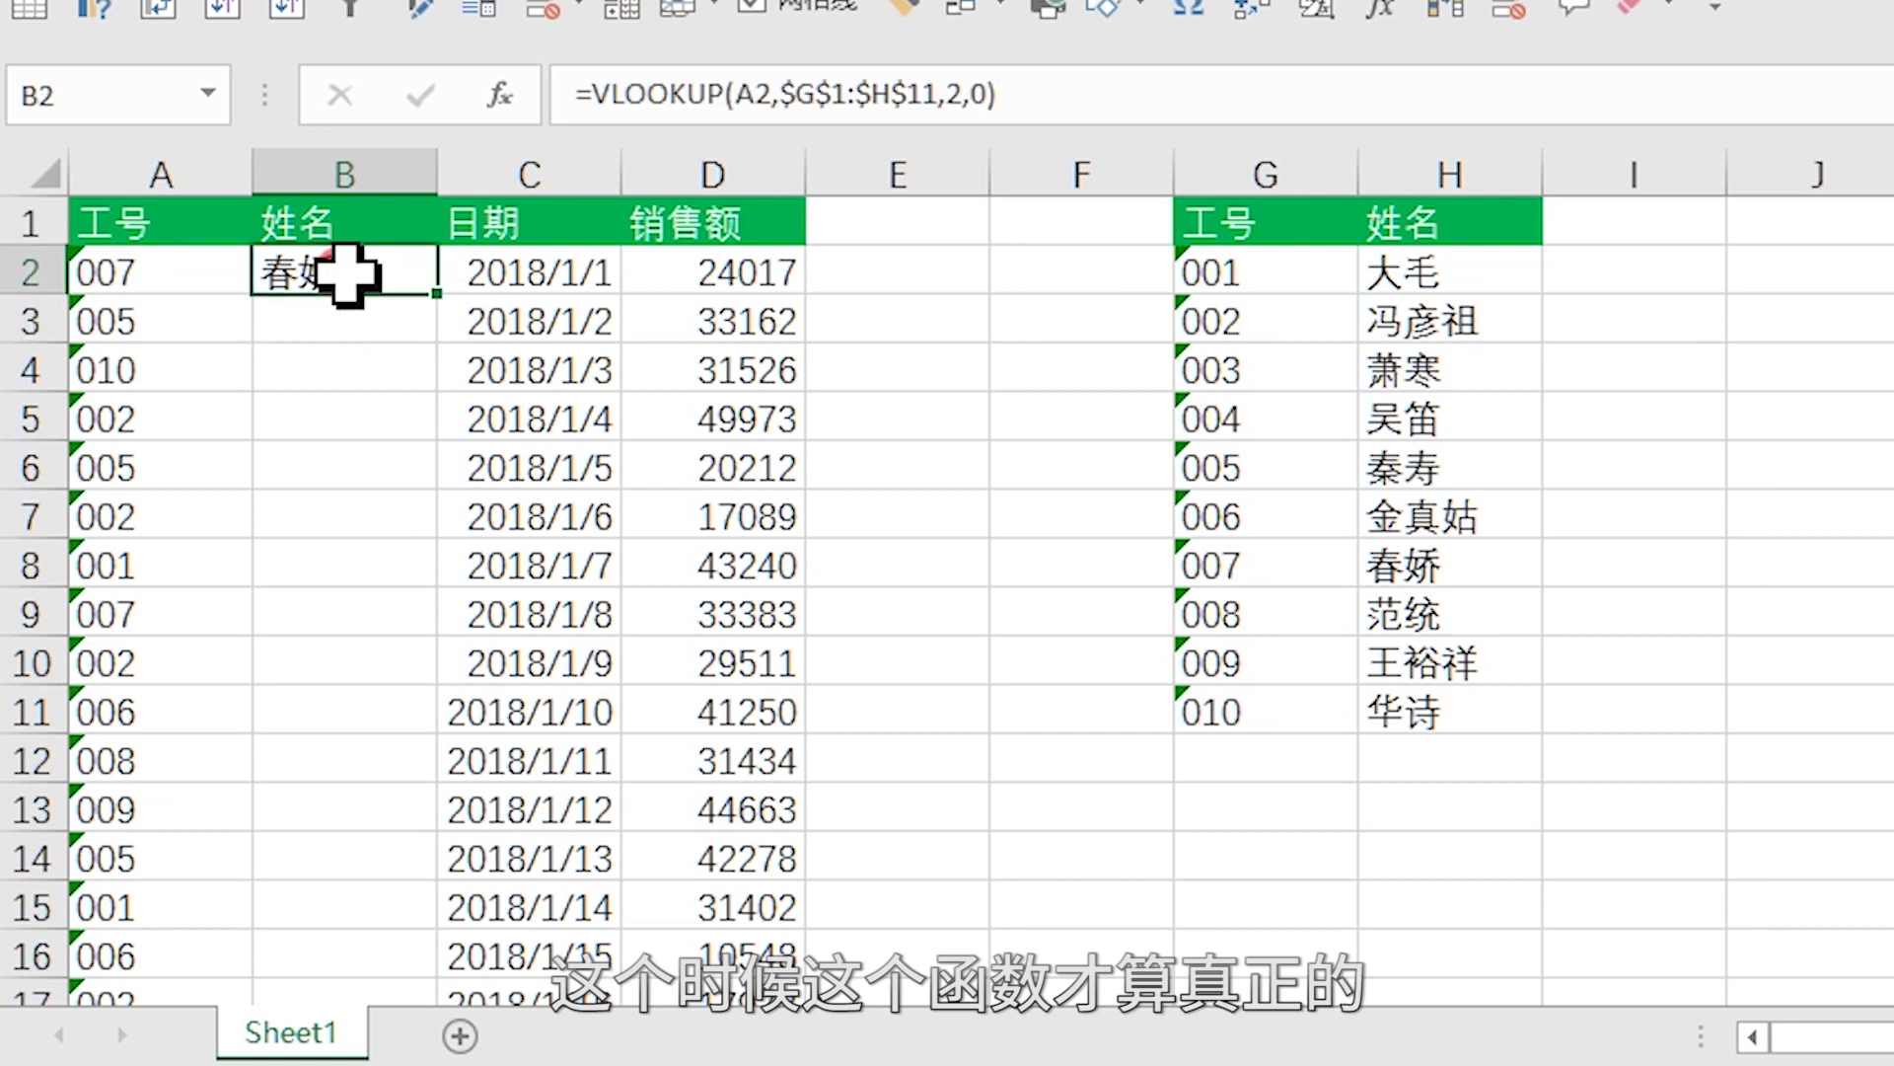
double_click(439, 301)
scroll(422, 537, "down", 2)
scroll(411, 570, "up", 2)
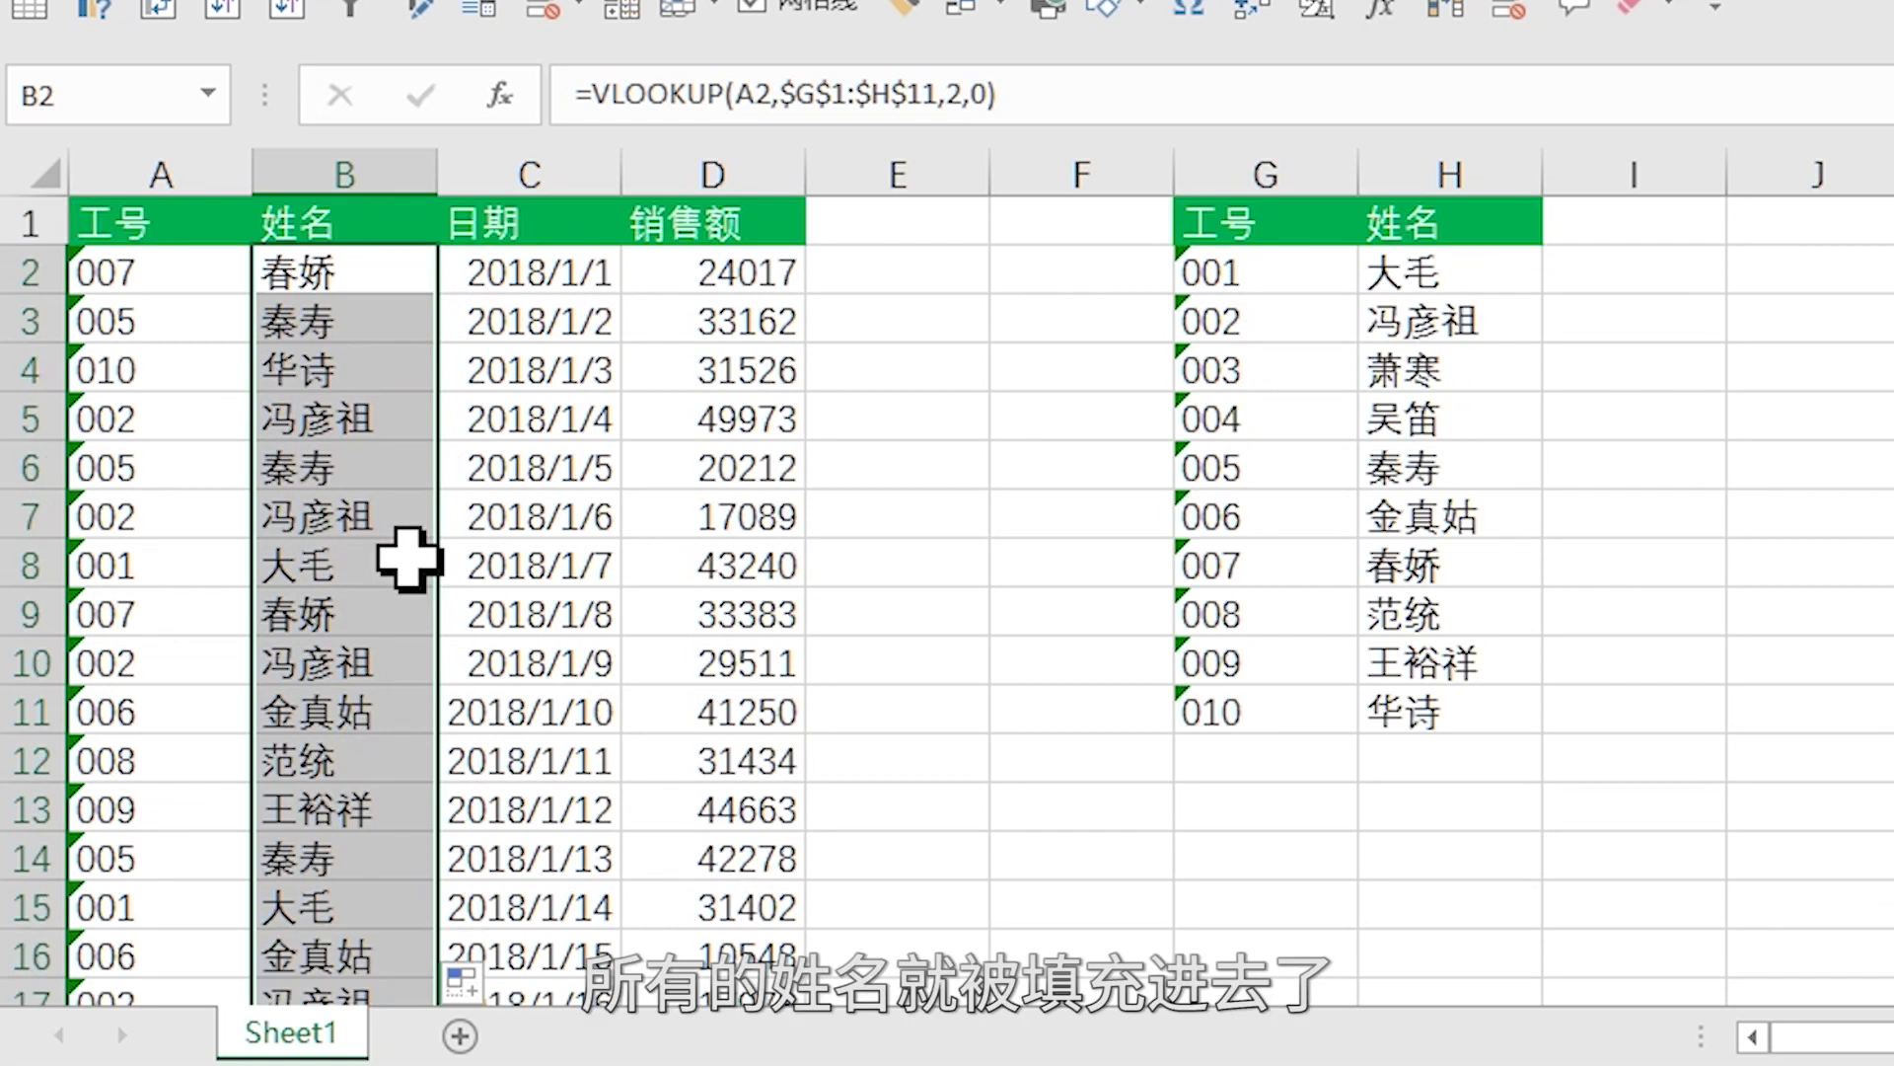
left_click(1040, 497)
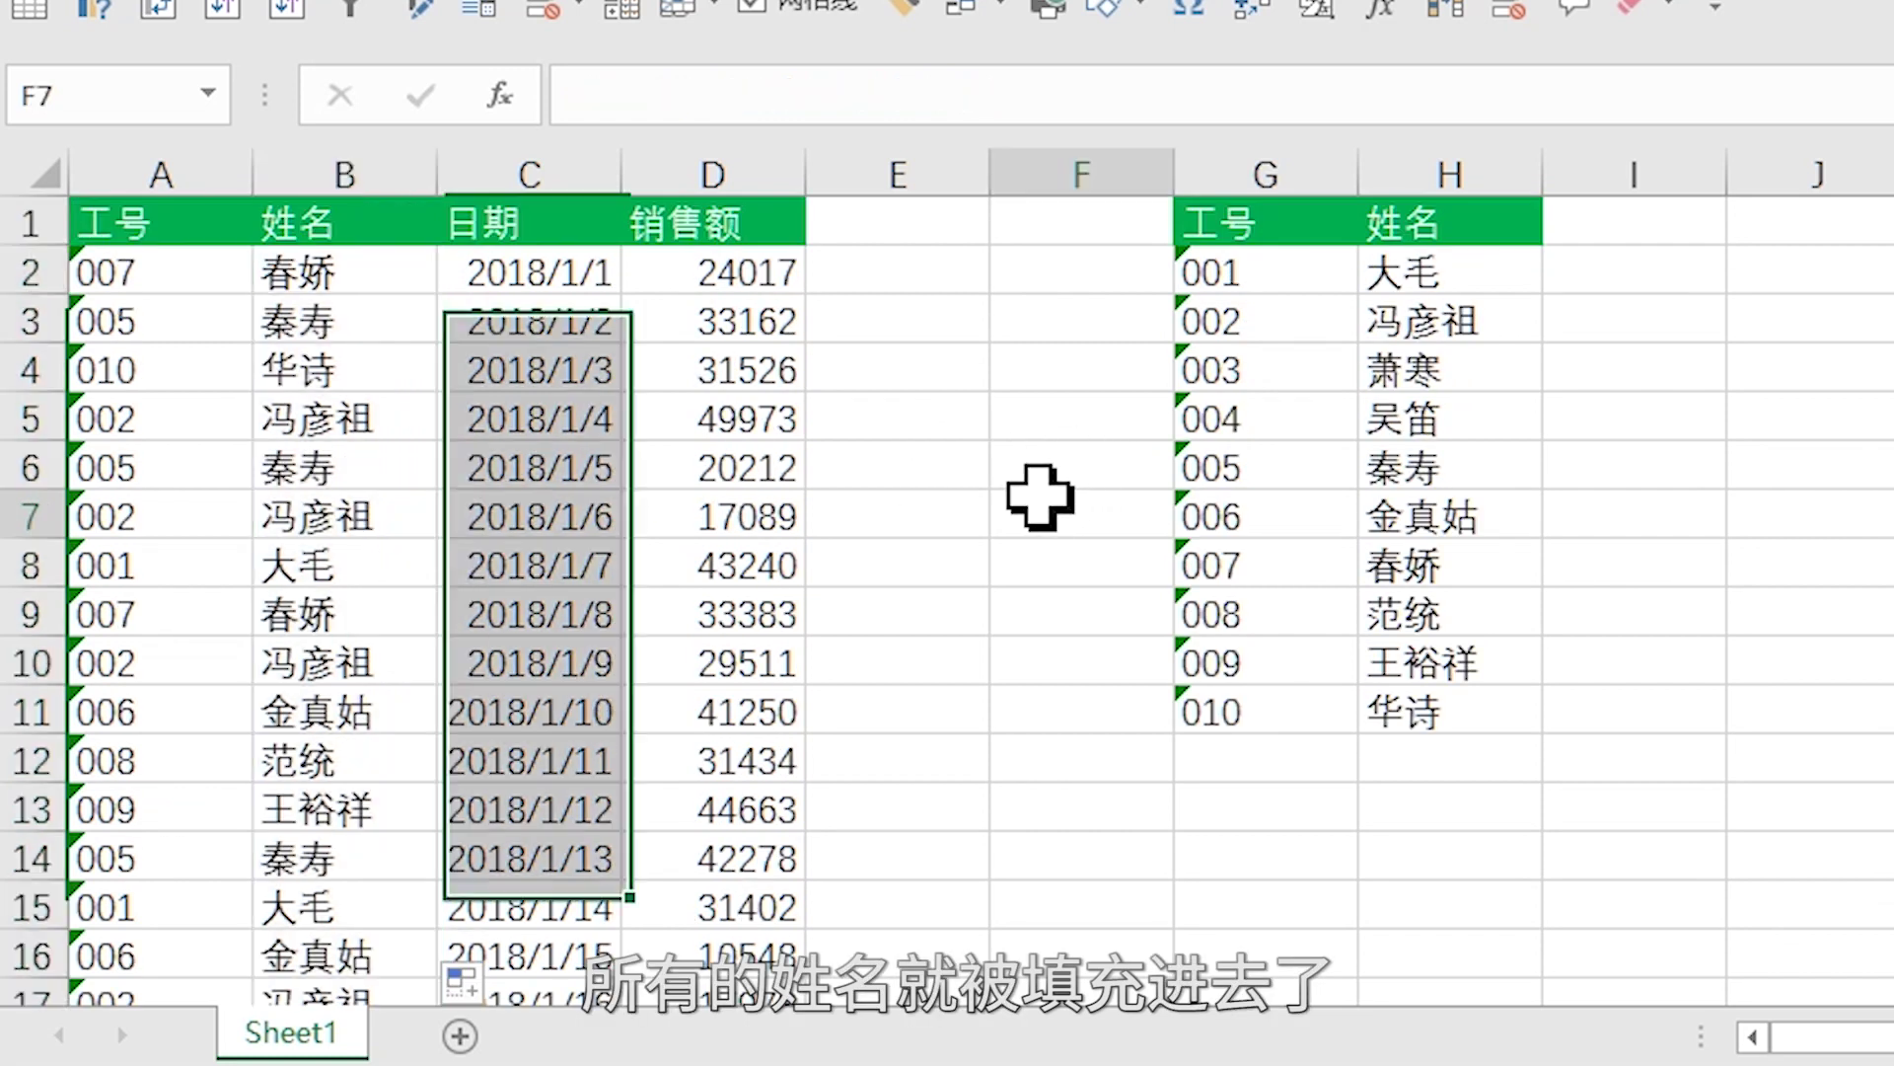
Step: Move the lookup table's 姓名 column from H1:H11 to column I, starting at I1
left_click(385, 271)
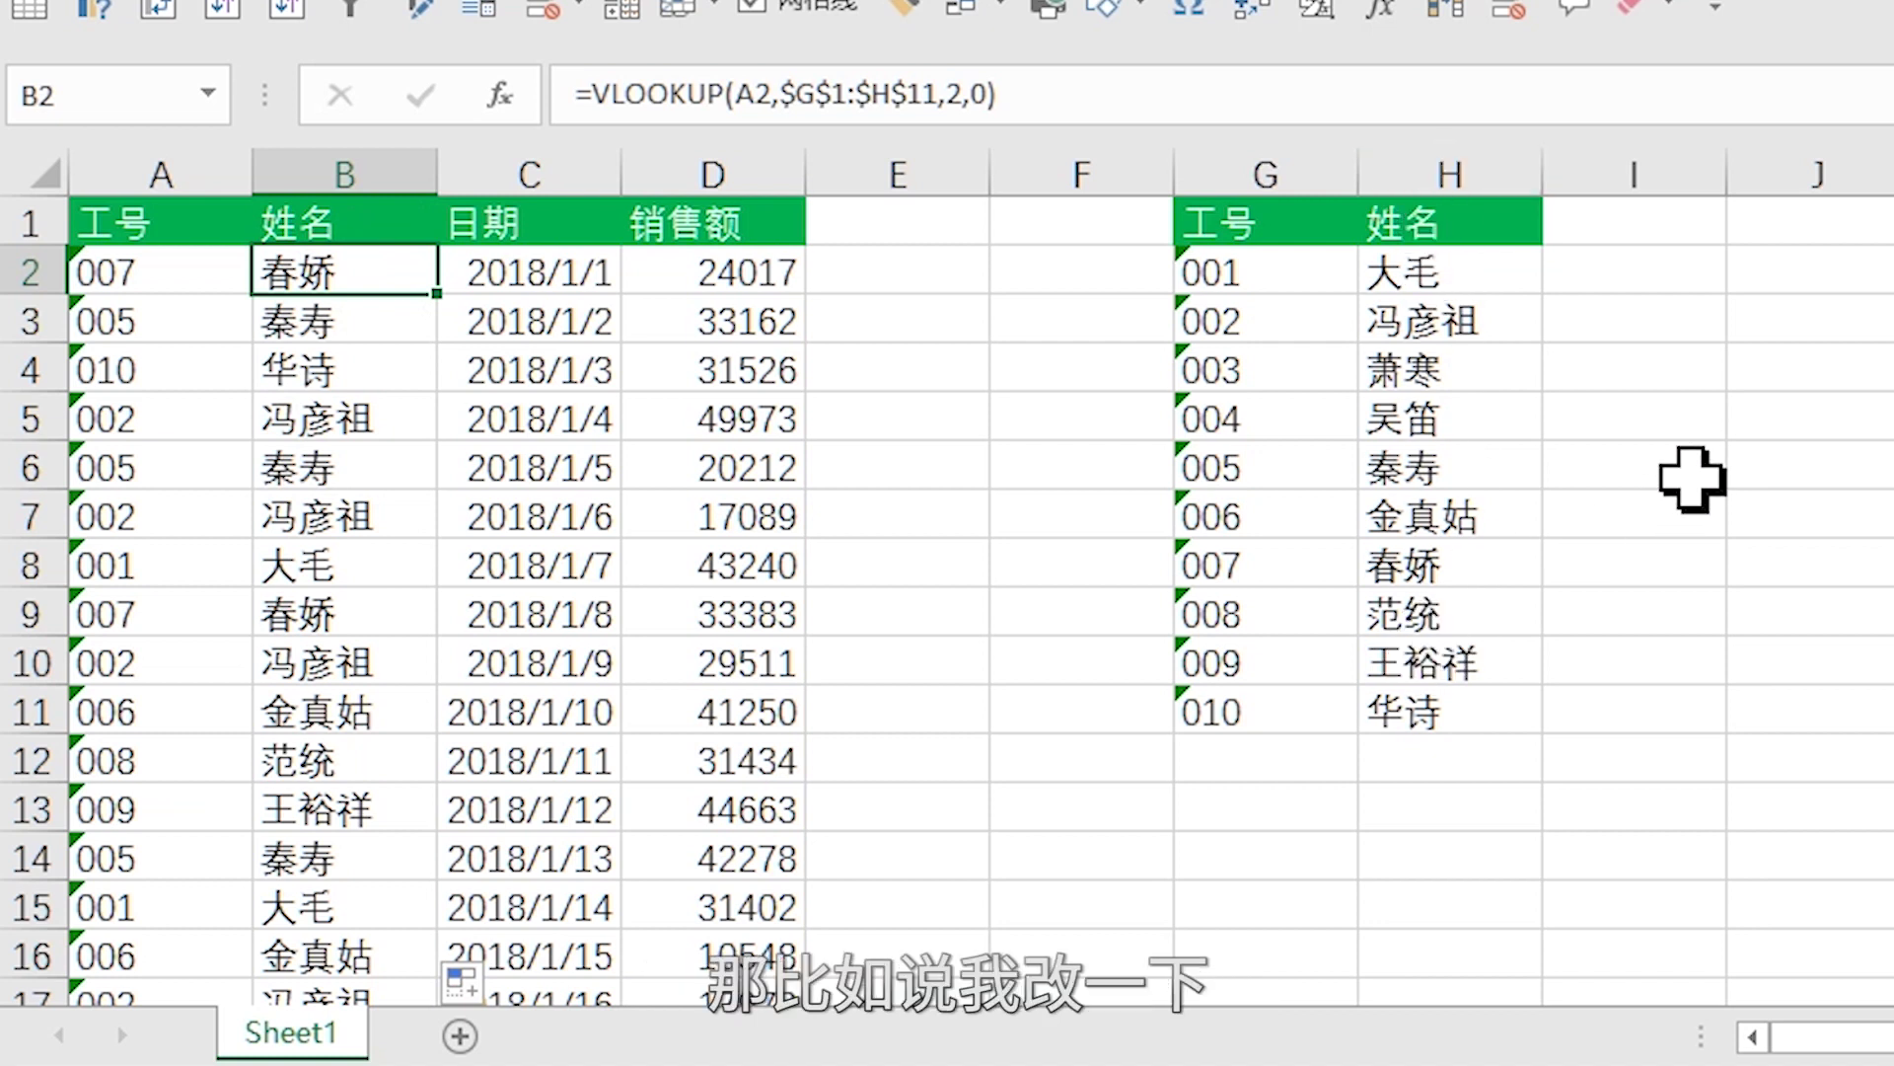
left_click(1646, 350)
left_click_drag(1411, 222, 1441, 701)
key("ctrl+x")
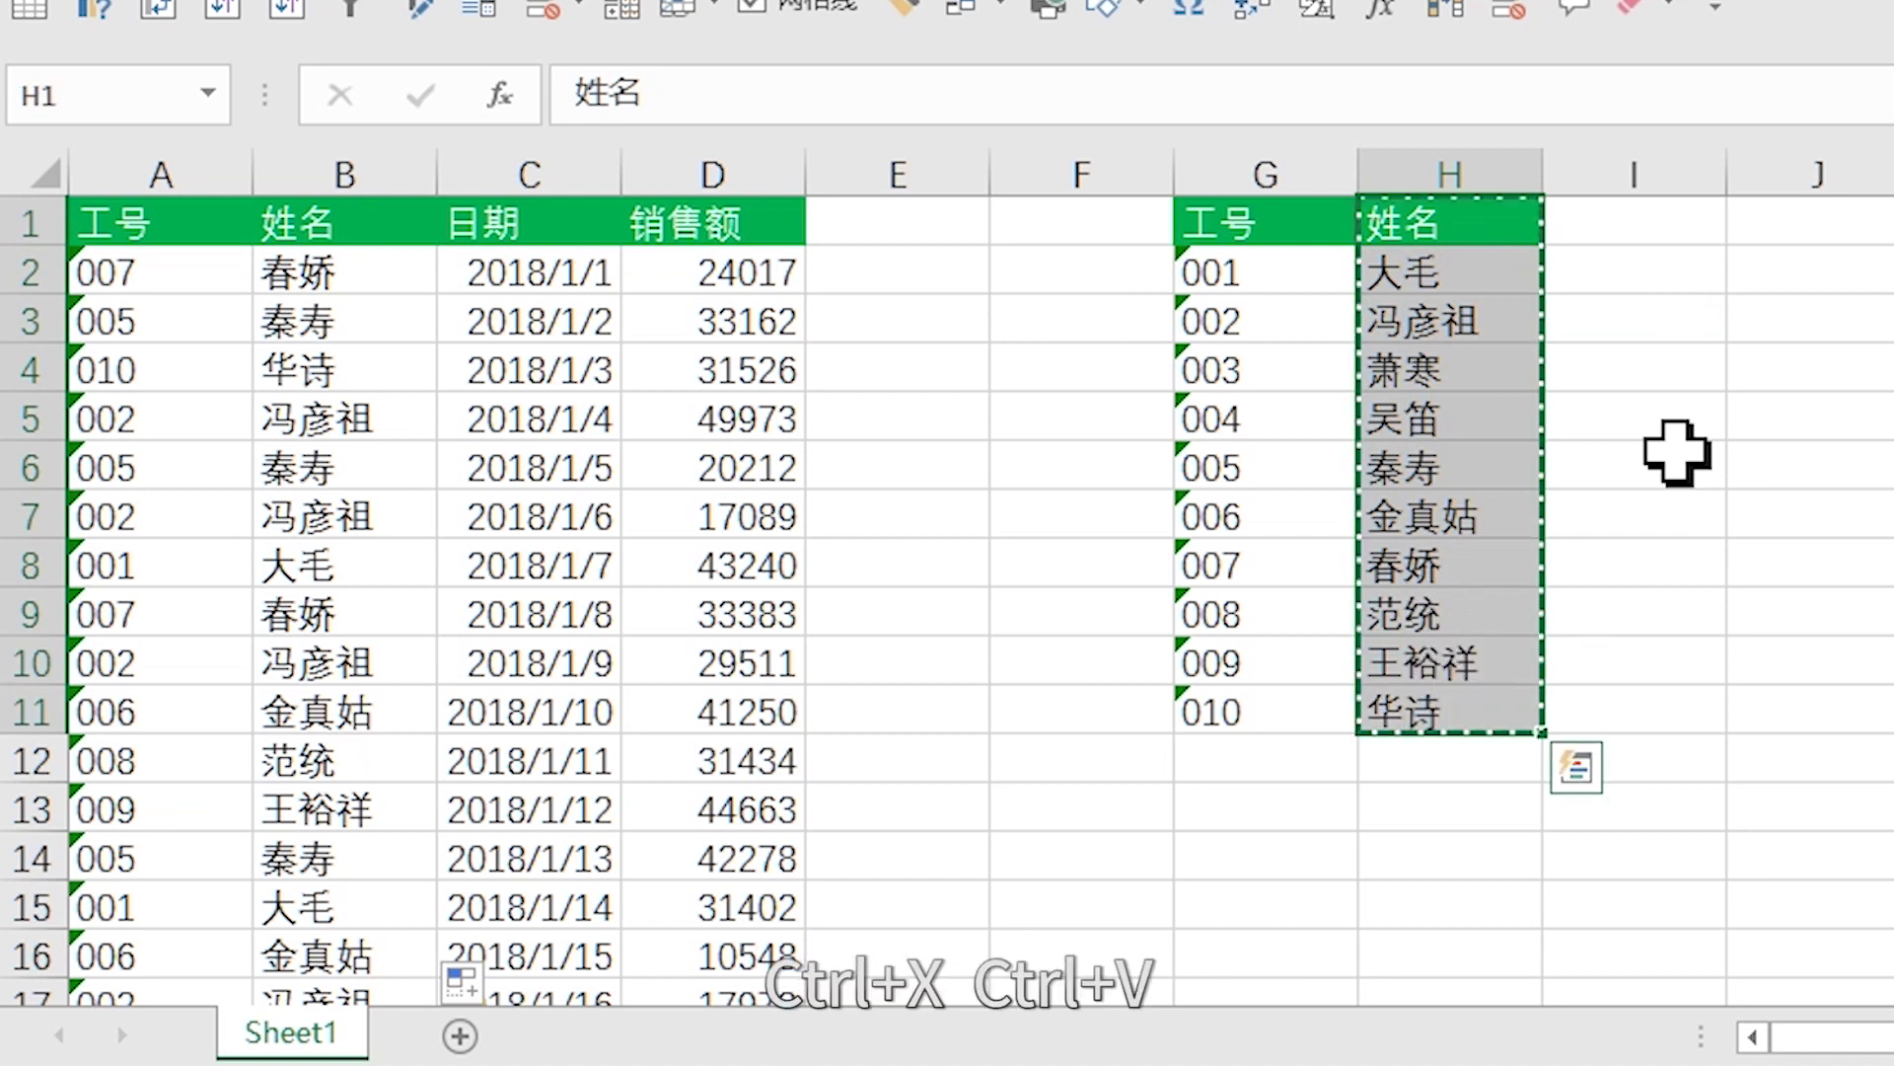
left_click(1667, 222)
key("ctrl+v")
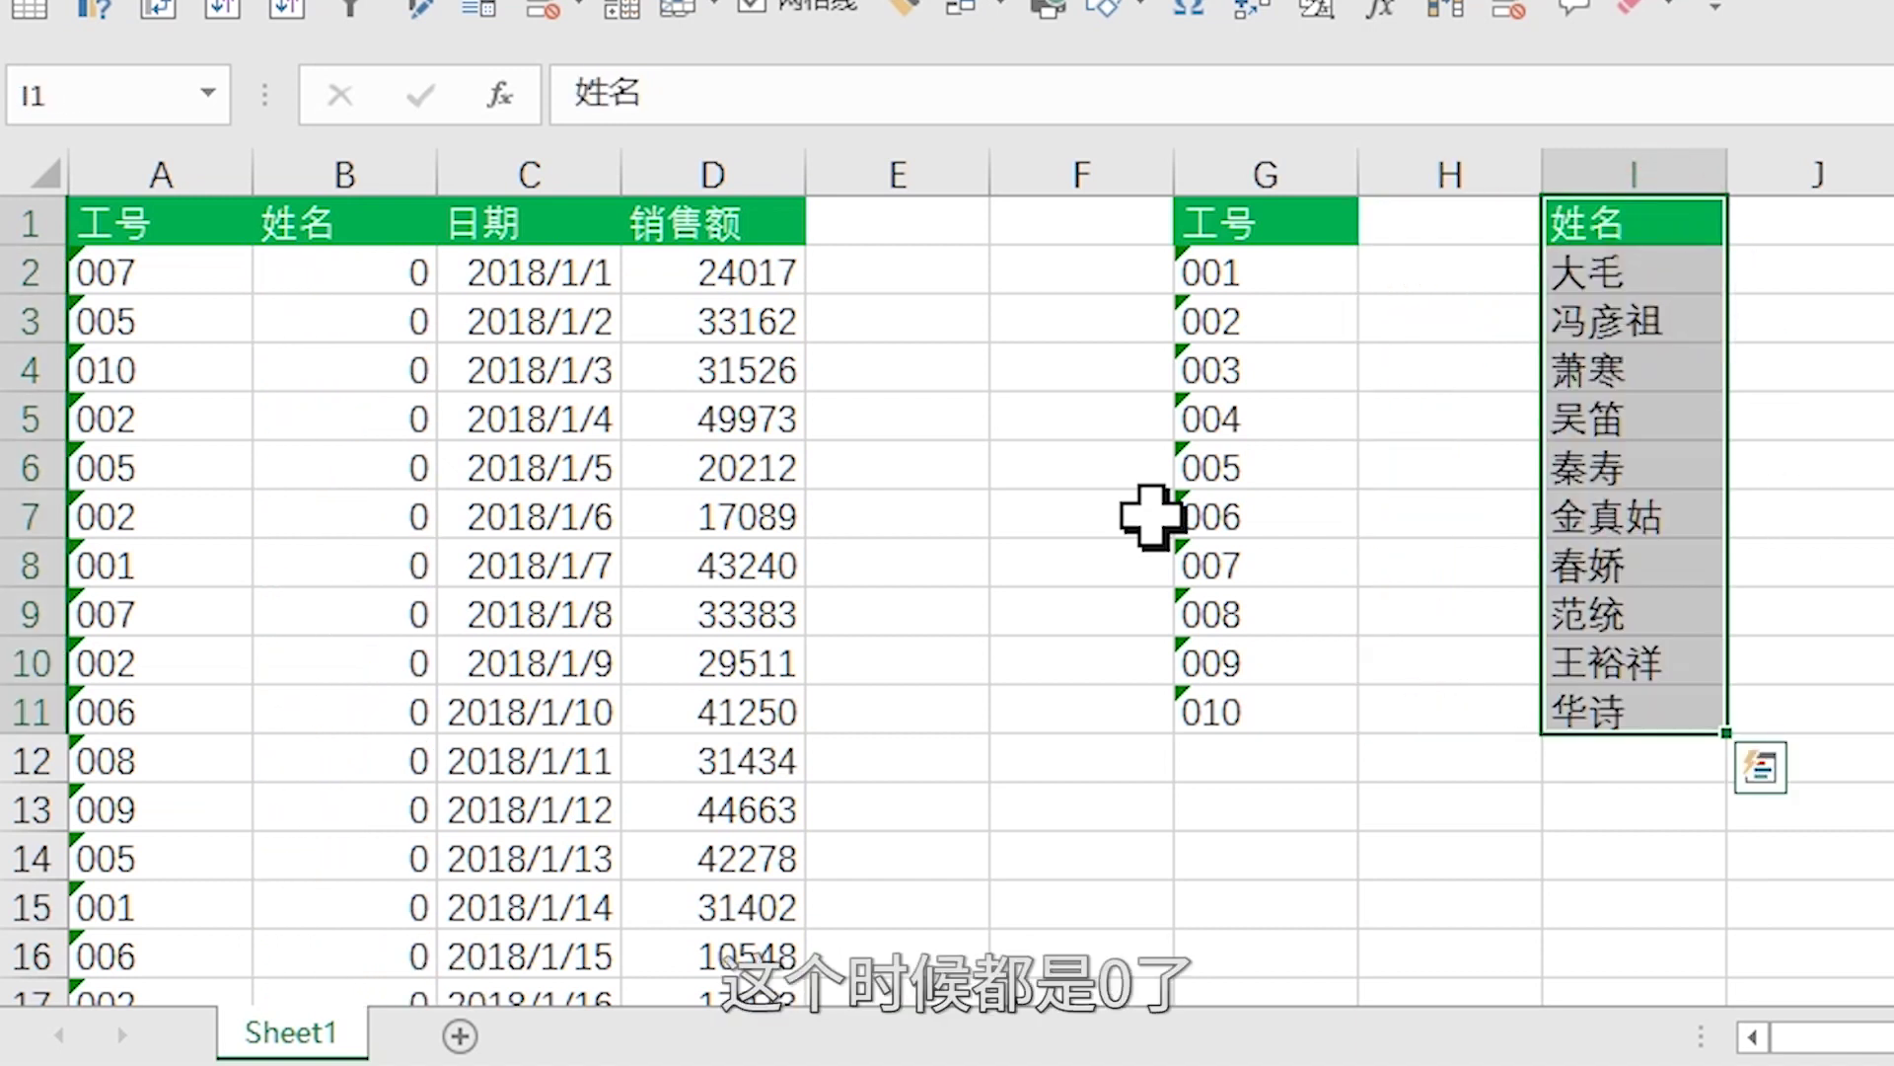
Step: Reselect G1:I11 as the lookup range in B2's formula and set the column index to 3
left_click(367, 279)
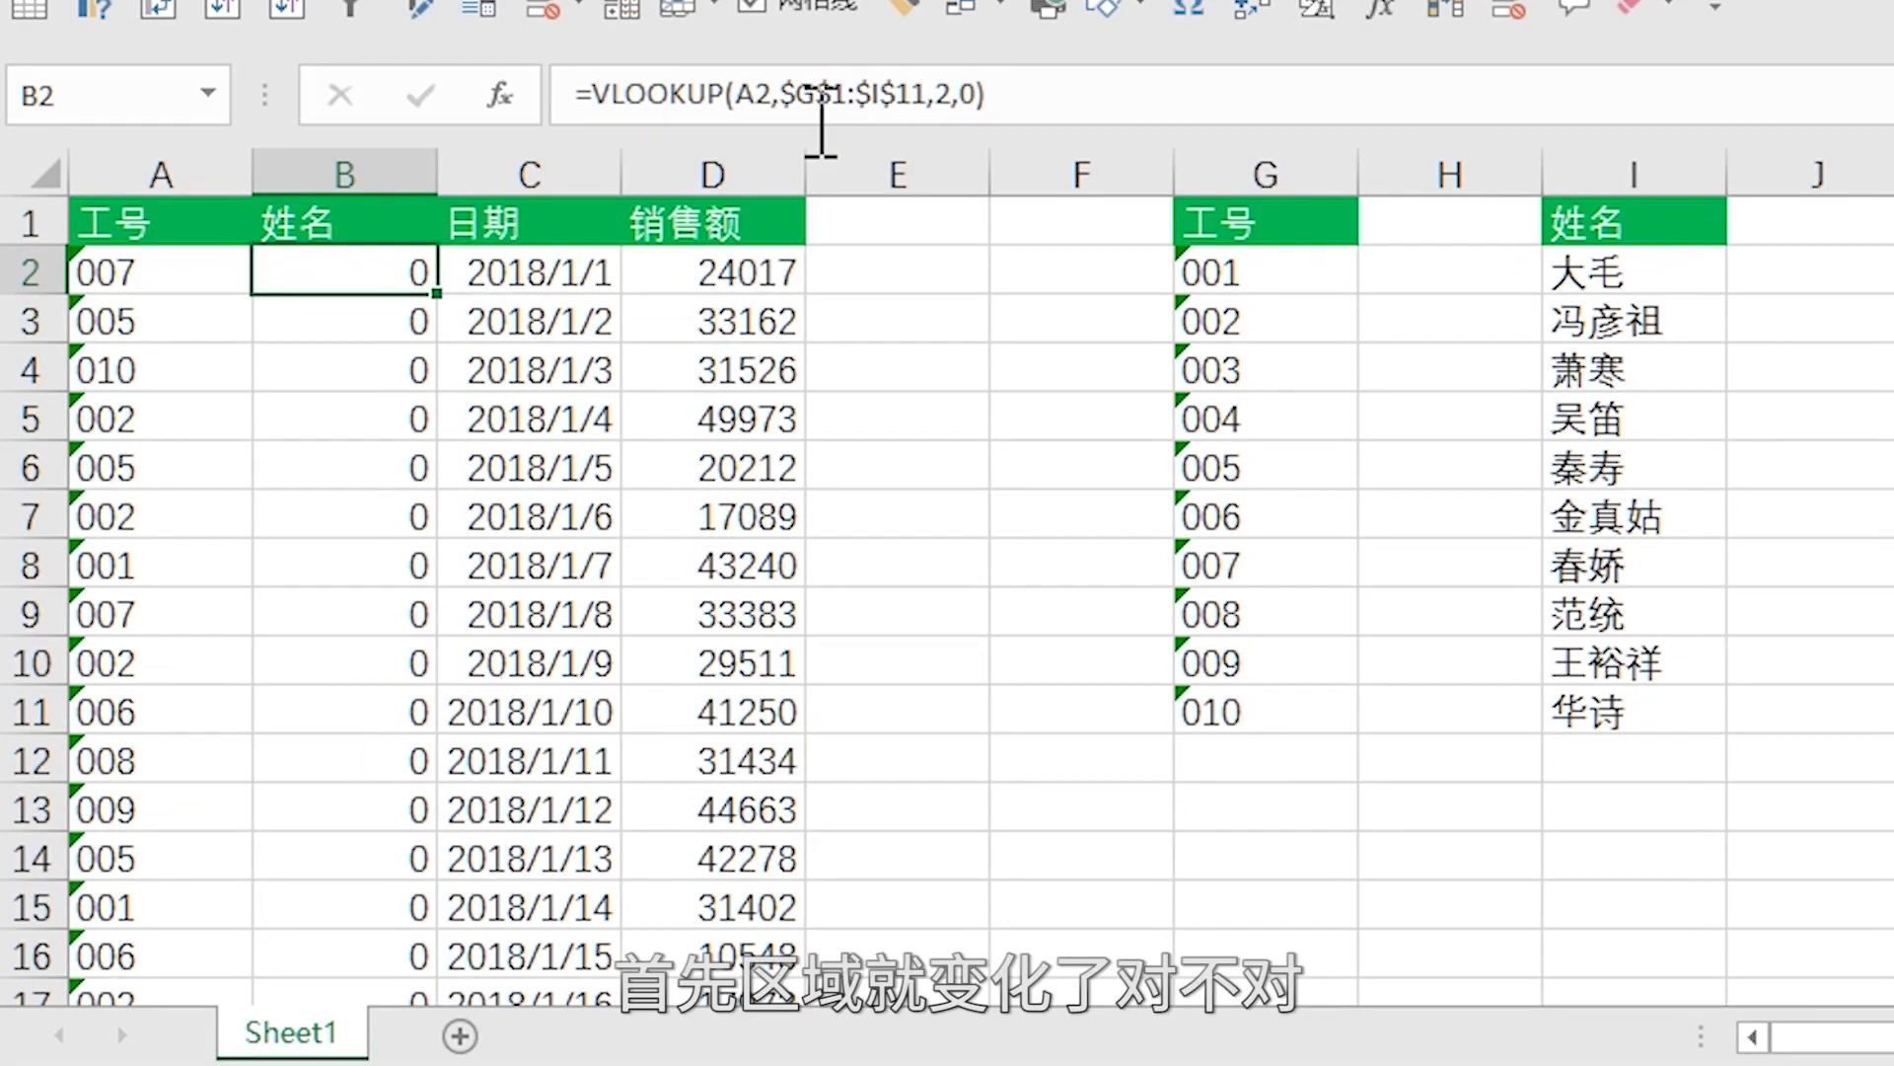
left_click(788, 102)
left_click_drag(779, 94, 925, 94)
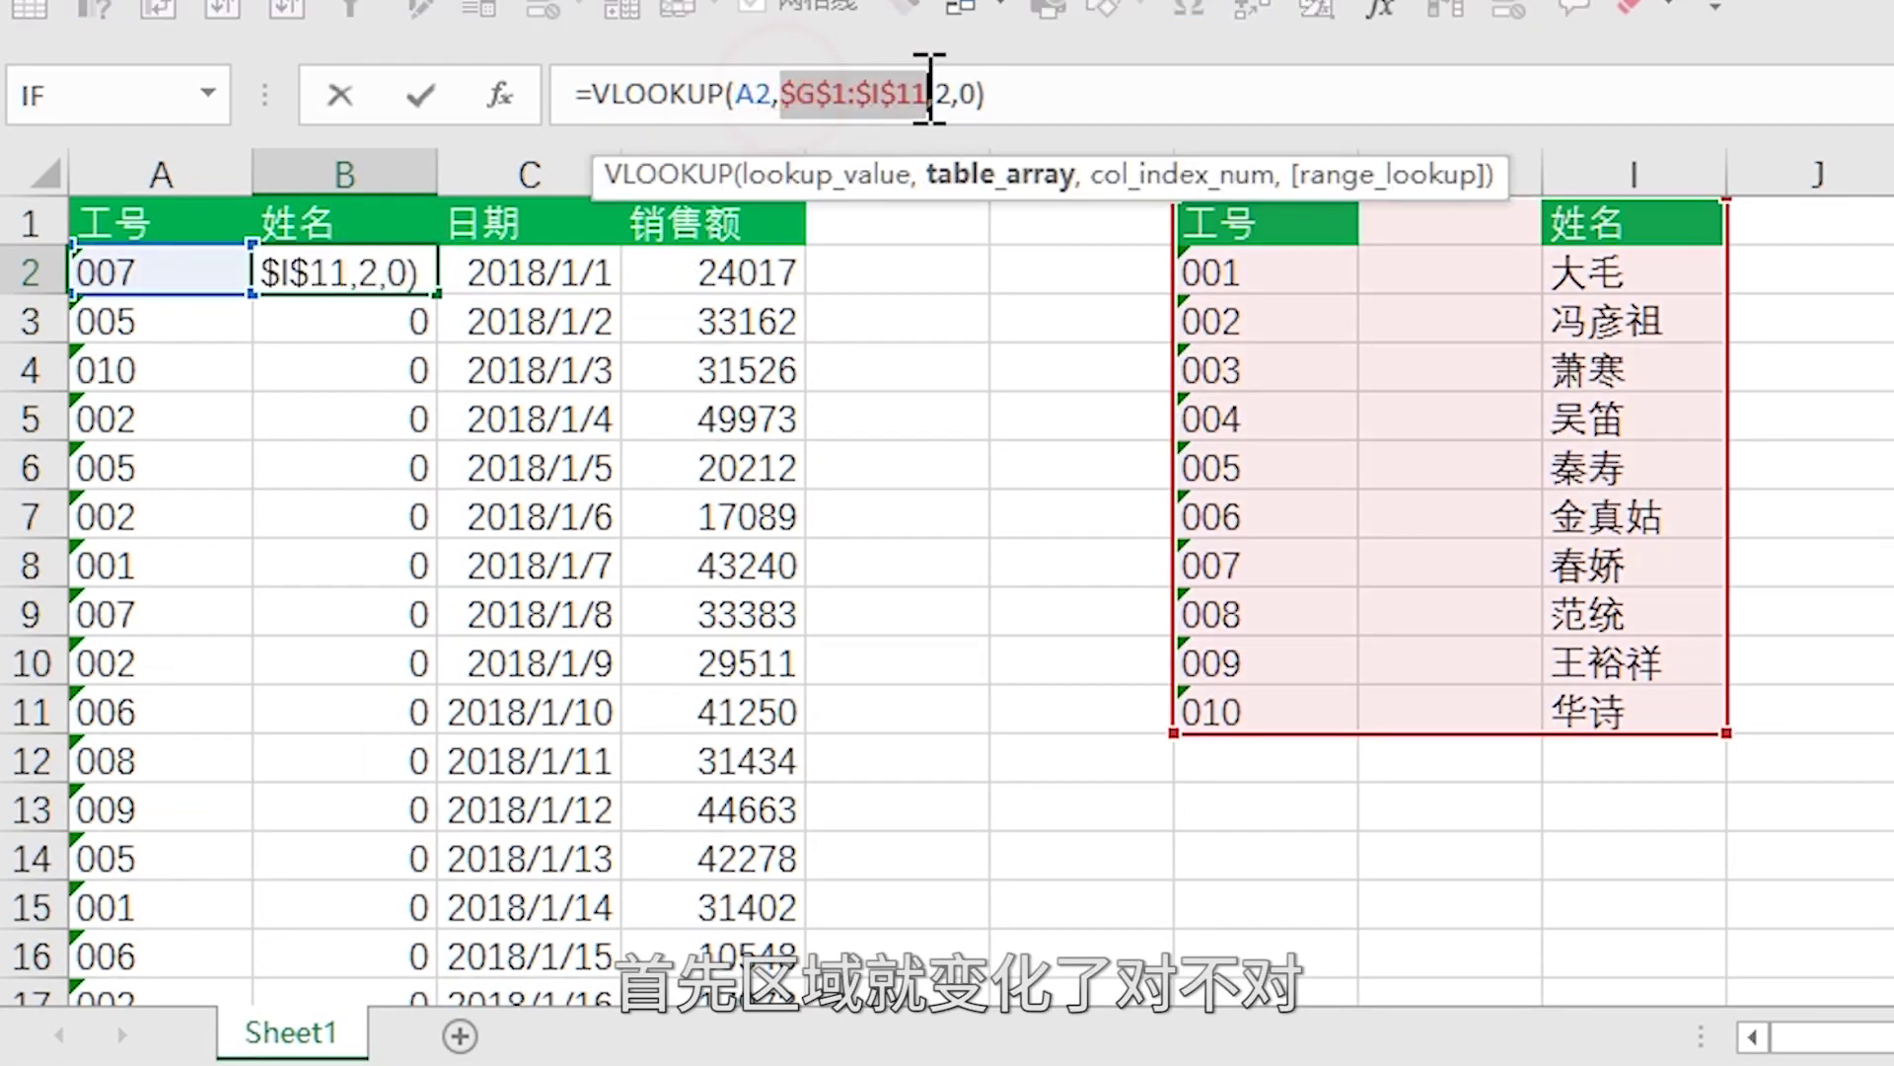
left_click_drag(1223, 225, 1619, 720)
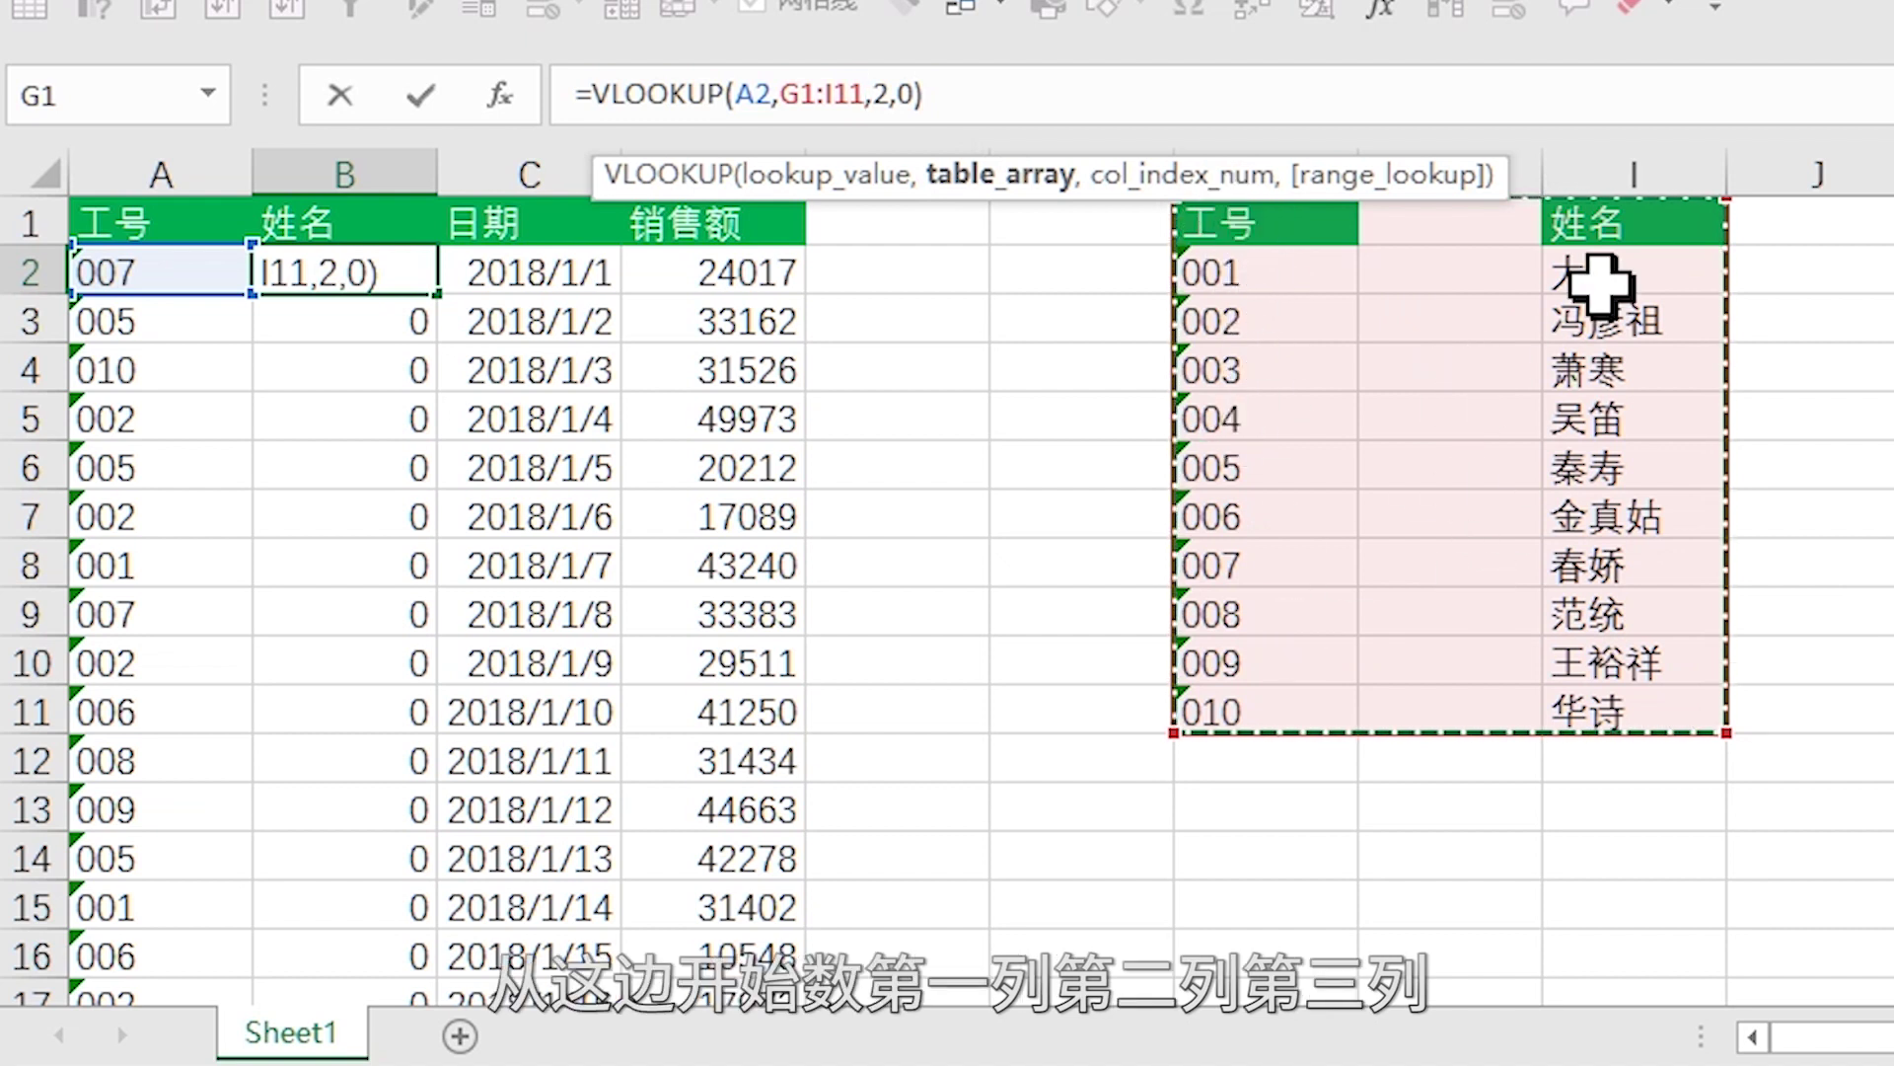
left_click(883, 96)
key("Return")
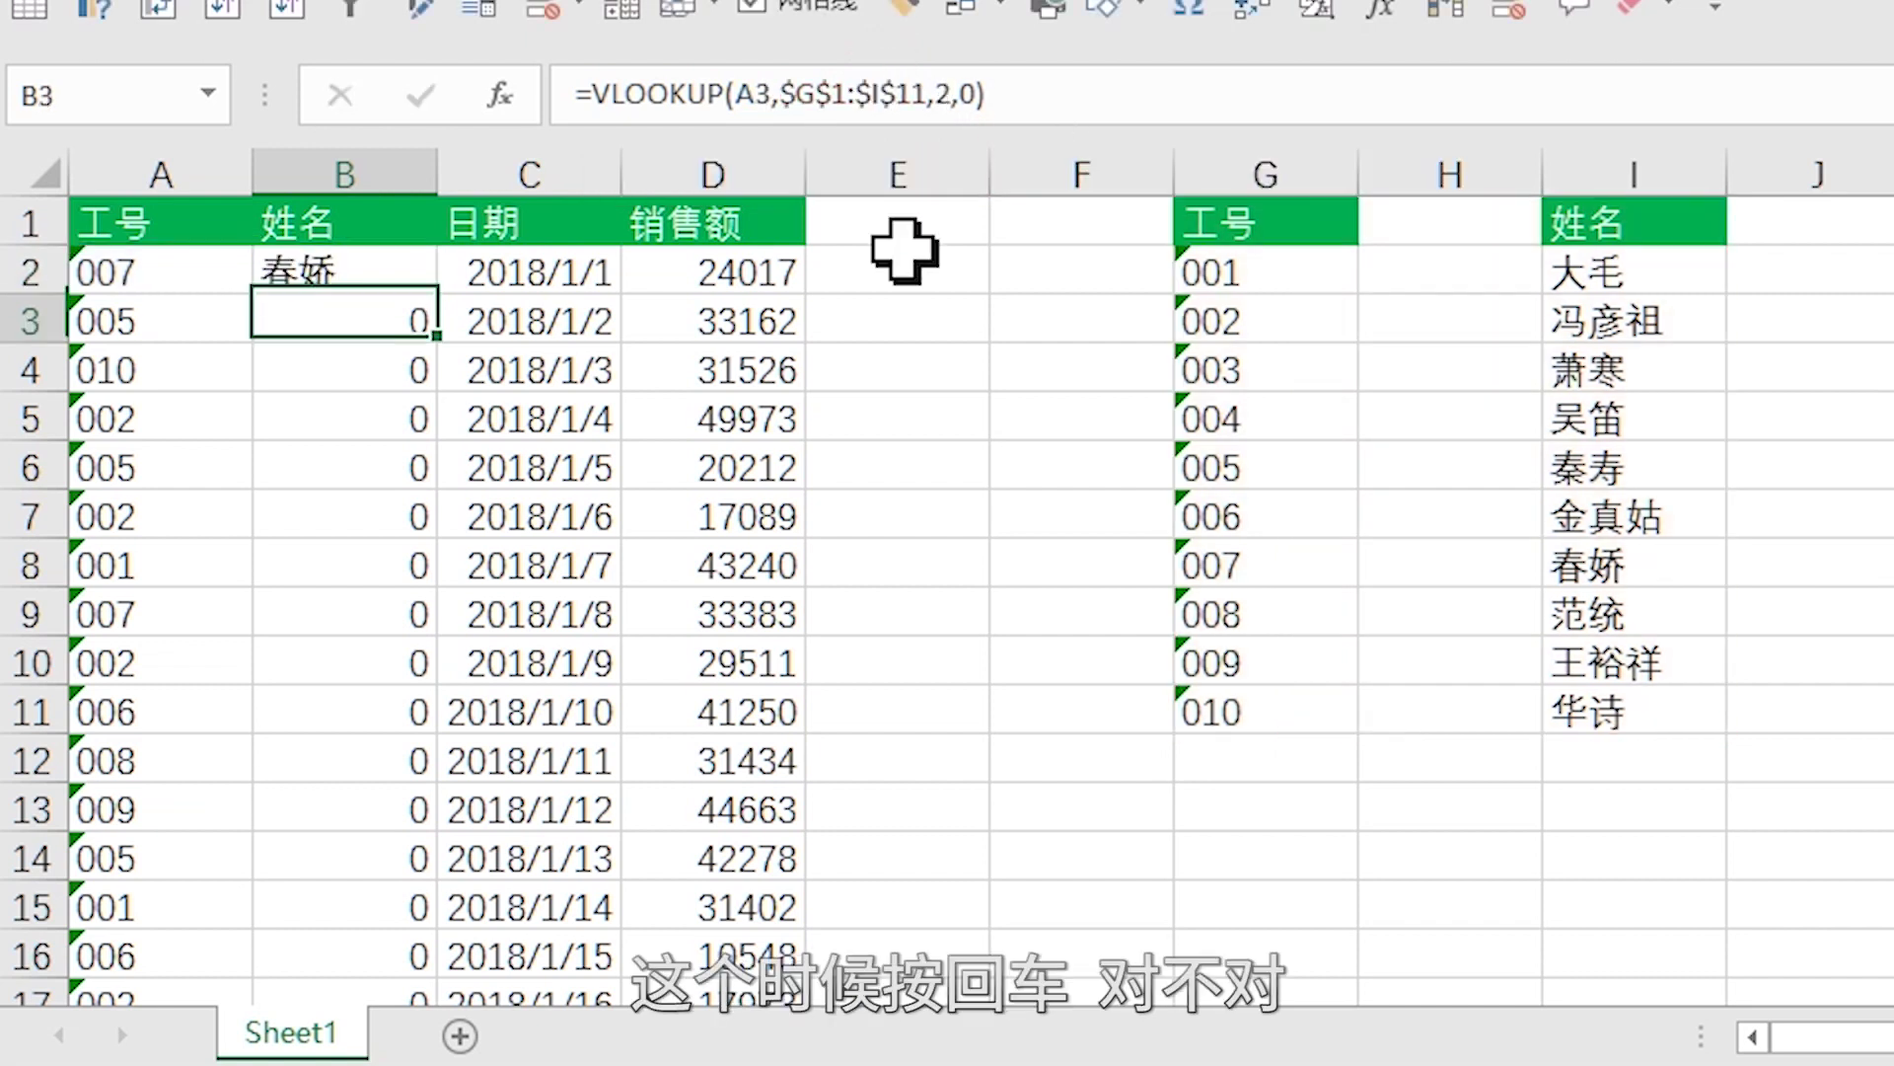
Step: Convert the G1:I11 range in B2's formula to the absolute reference $G$1:$I$11
left_click(355, 281)
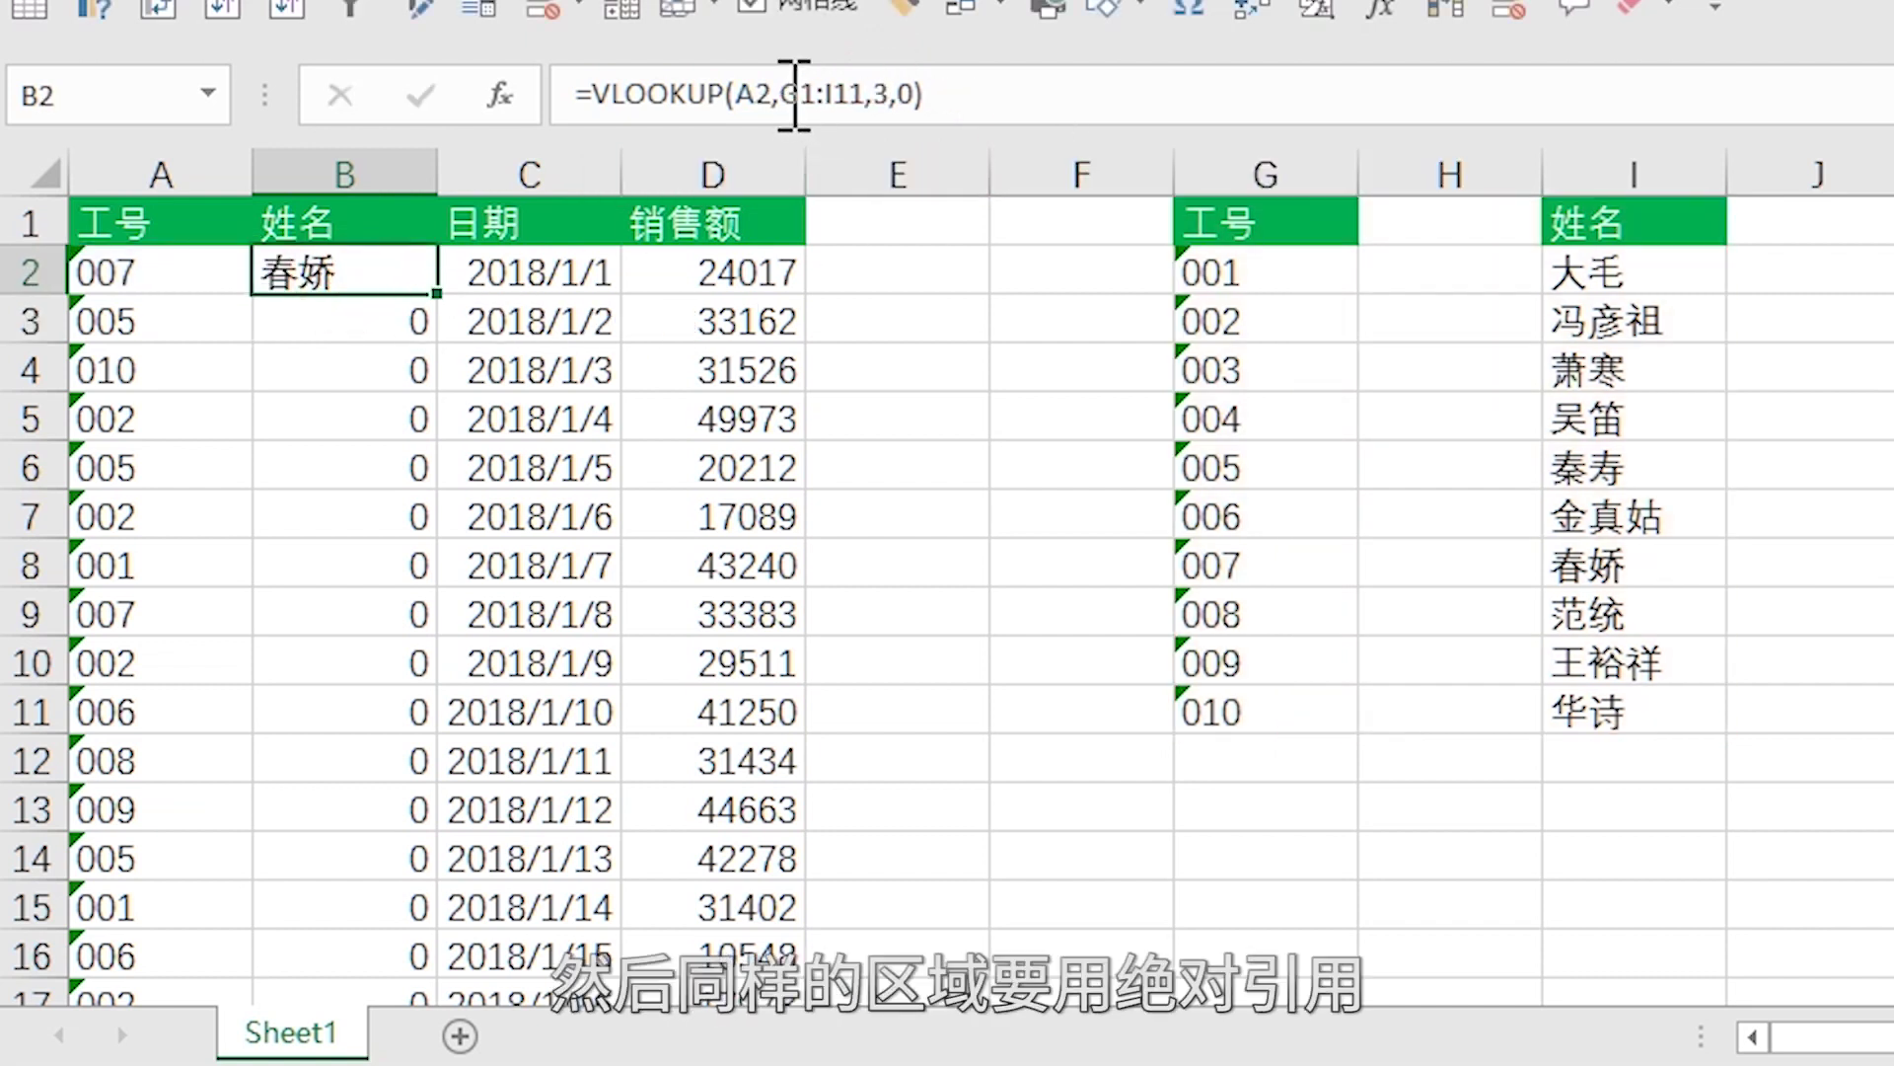
left_click_drag(779, 96, 857, 96)
key("F4")
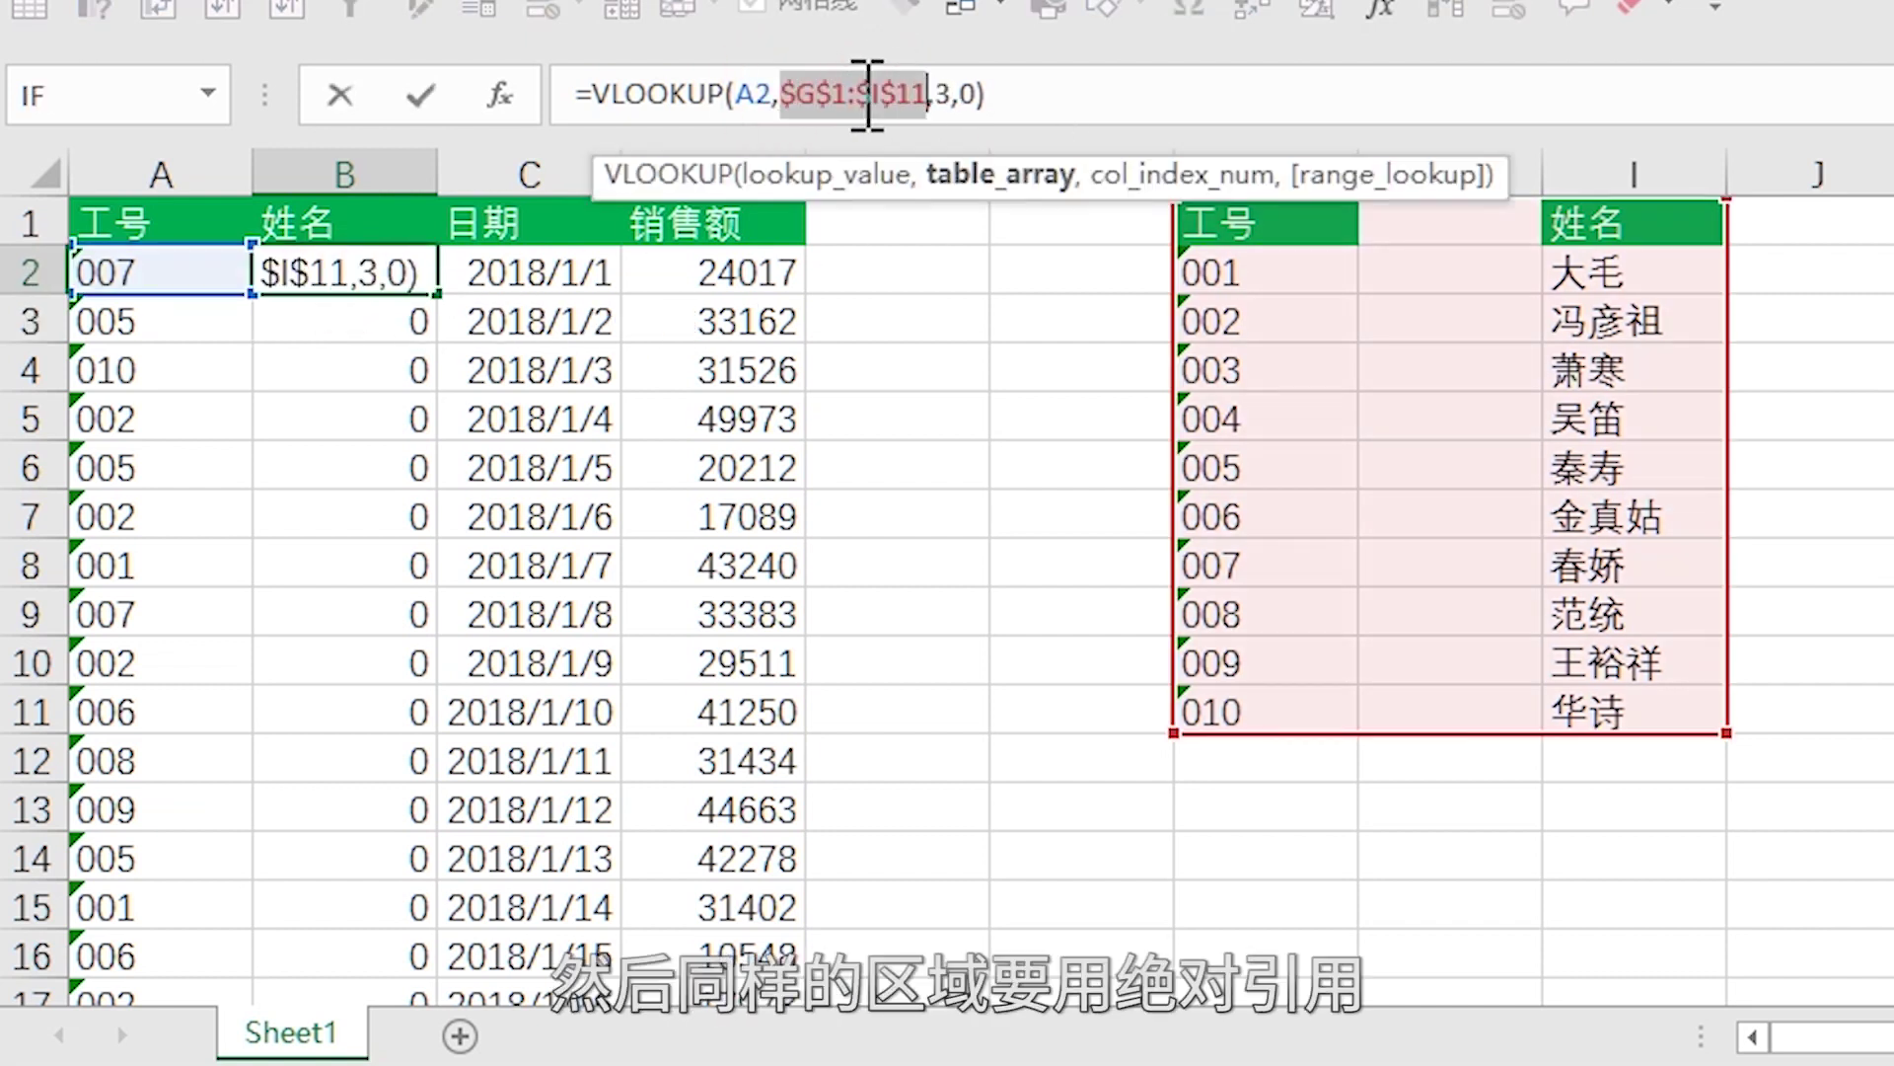
key("Return")
Step: Refill the 姓名 column down to the last sales row with B2's formula =VLOOKUP(A2,$G$1:$I$11,3,0)
left_click(394, 269)
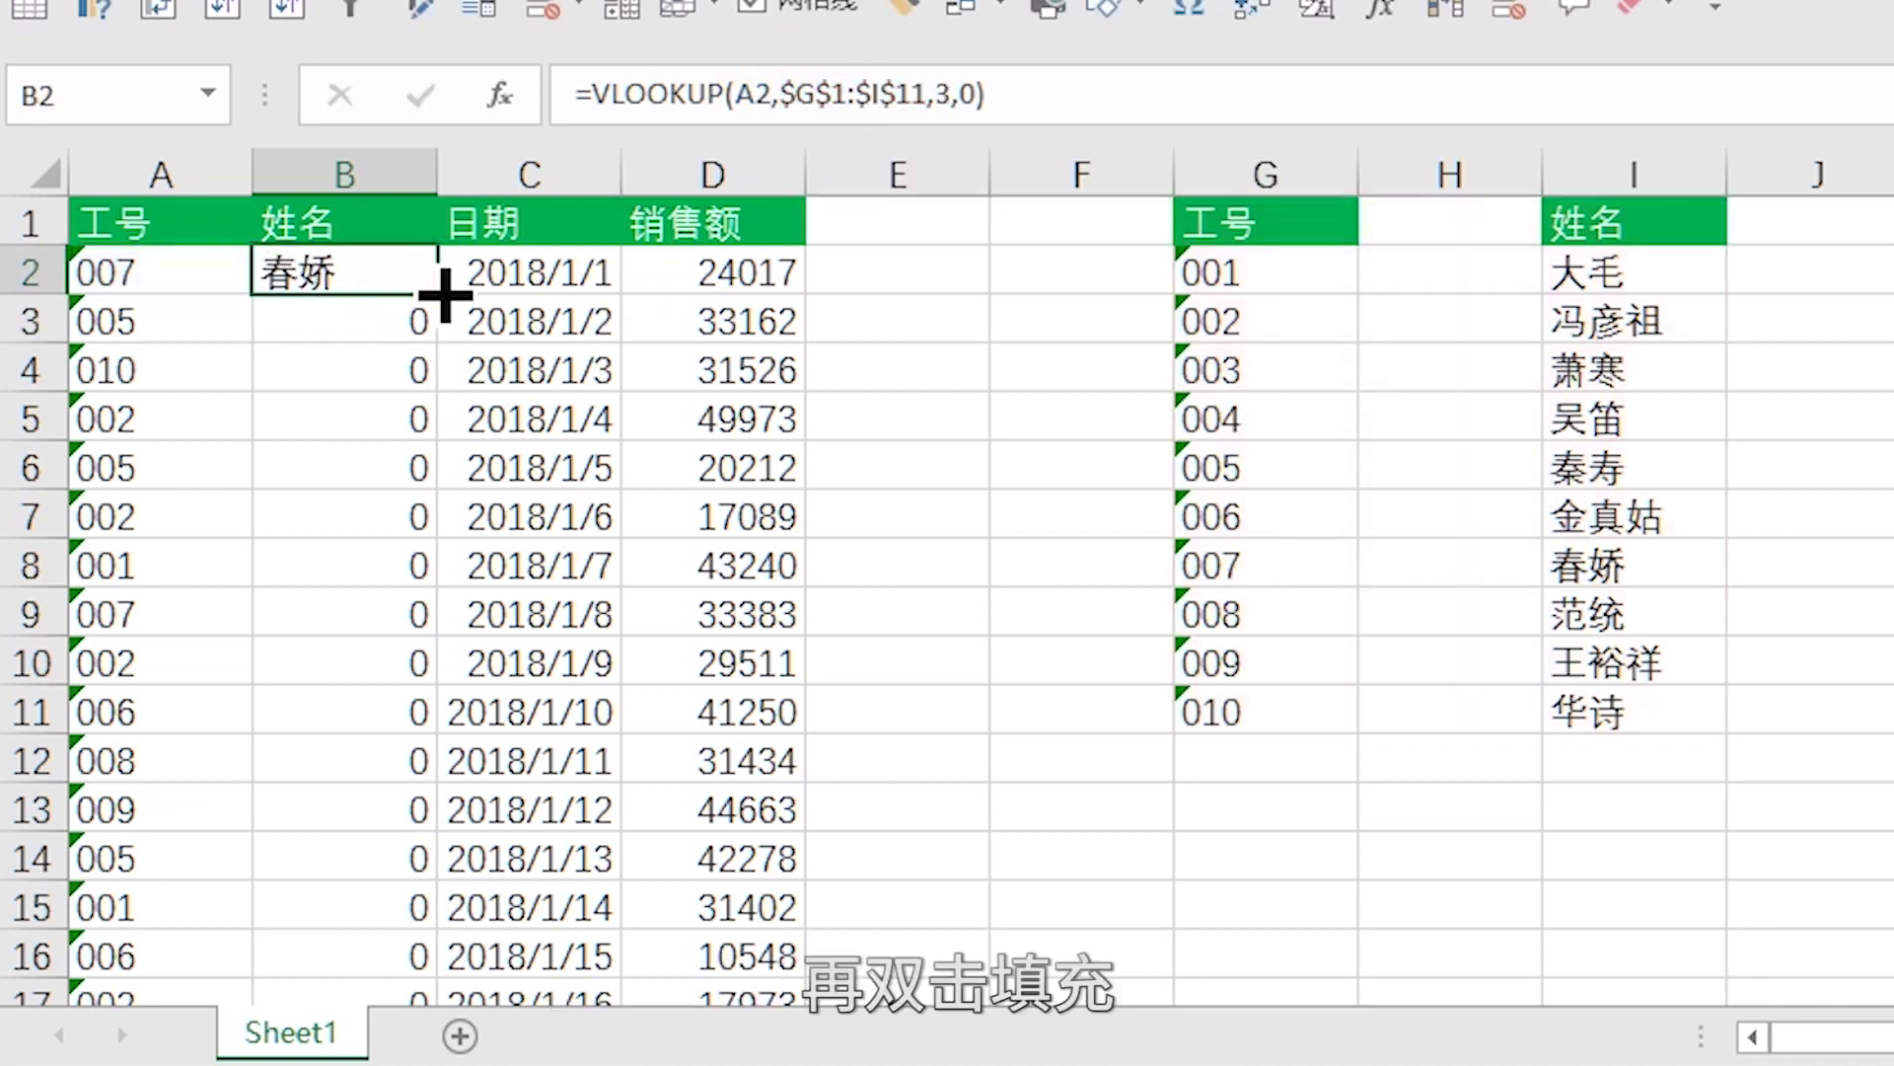
double_click(437, 293)
scroll(346, 613, "down", 4)
scroll(369, 626, "up", 4)
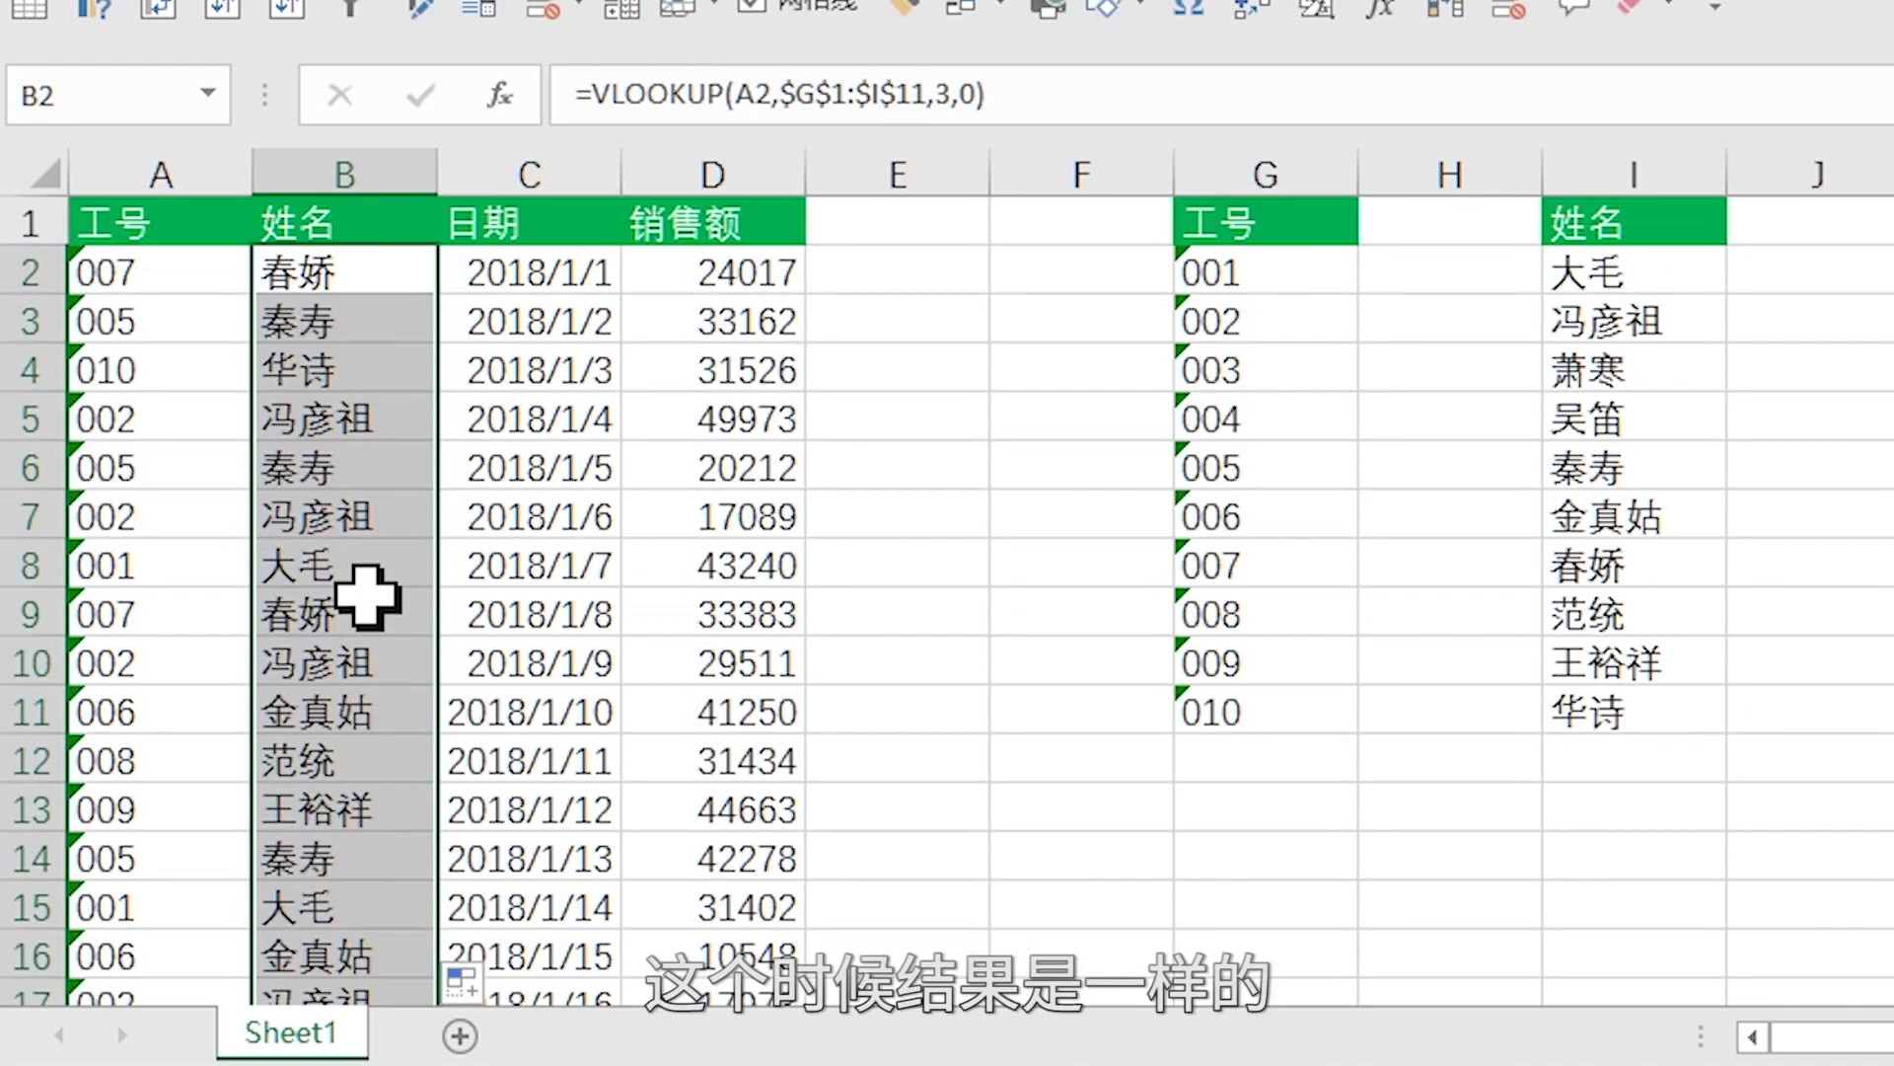